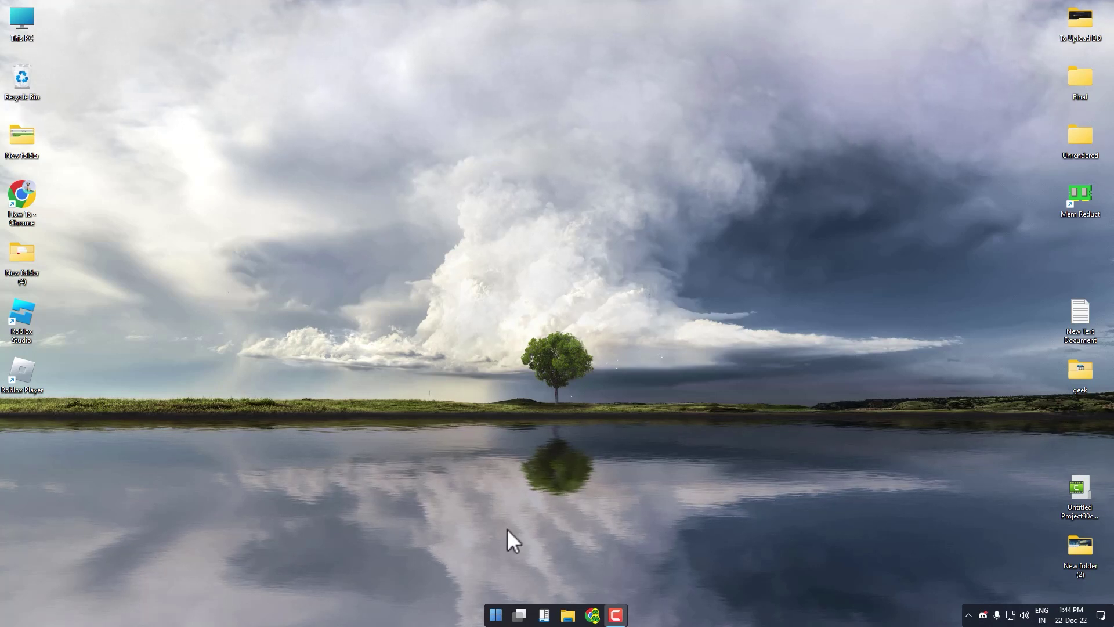
# - Open Programs and Features by running appwiz.cpl from the Start menu's Run box
pyautogui.rightClick(490, 615)
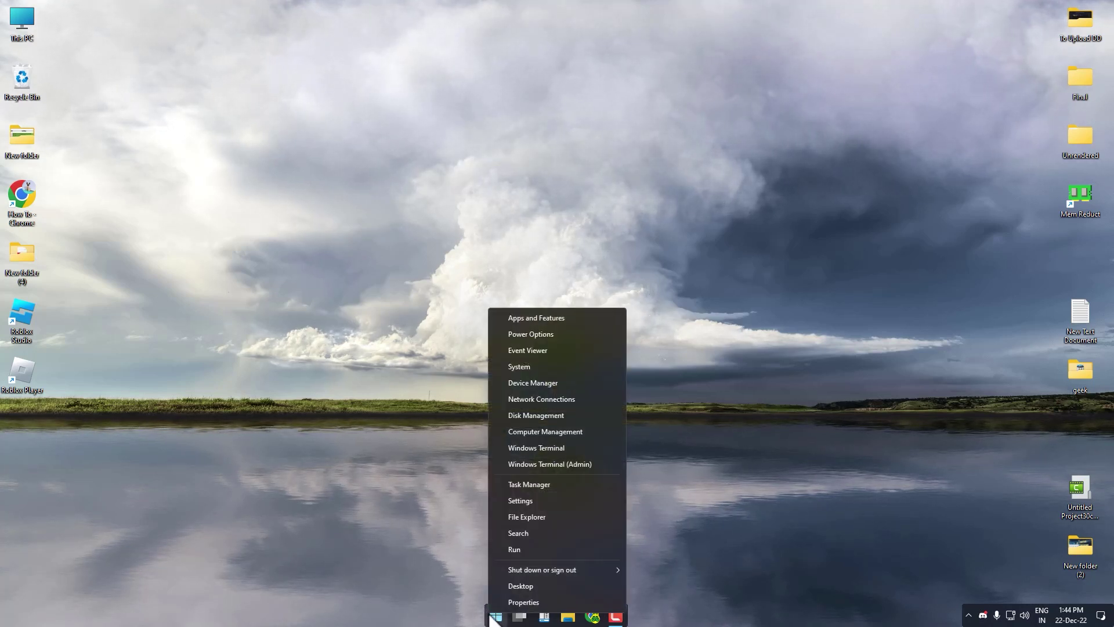
pyautogui.click(524, 552)
pyautogui.write('appwiz.cpl')
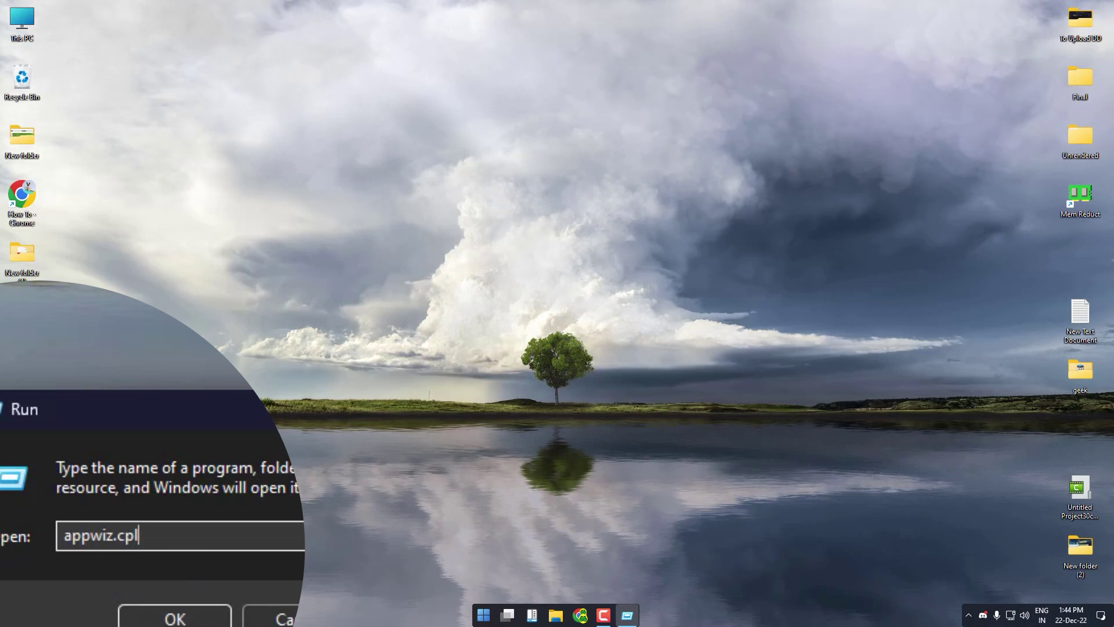
pyautogui.click(96, 577)
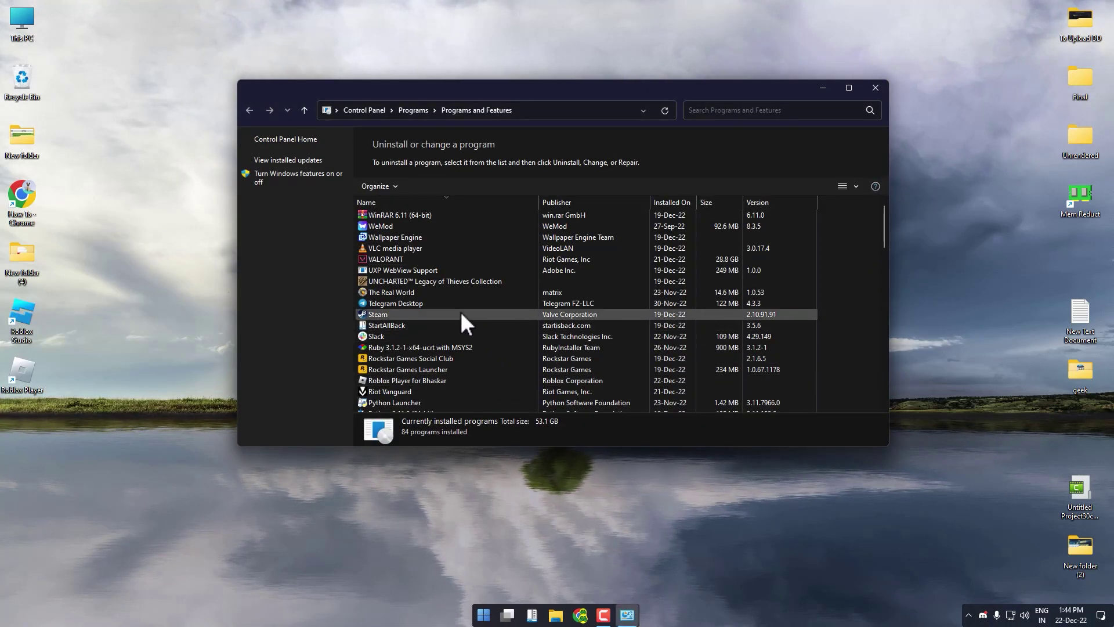
# - Uninstall Roblox Player from Programs and Features and dismiss the completion message
pyautogui.scroll(-1, 461, 311)
pyautogui.scroll(-1, 461, 311)
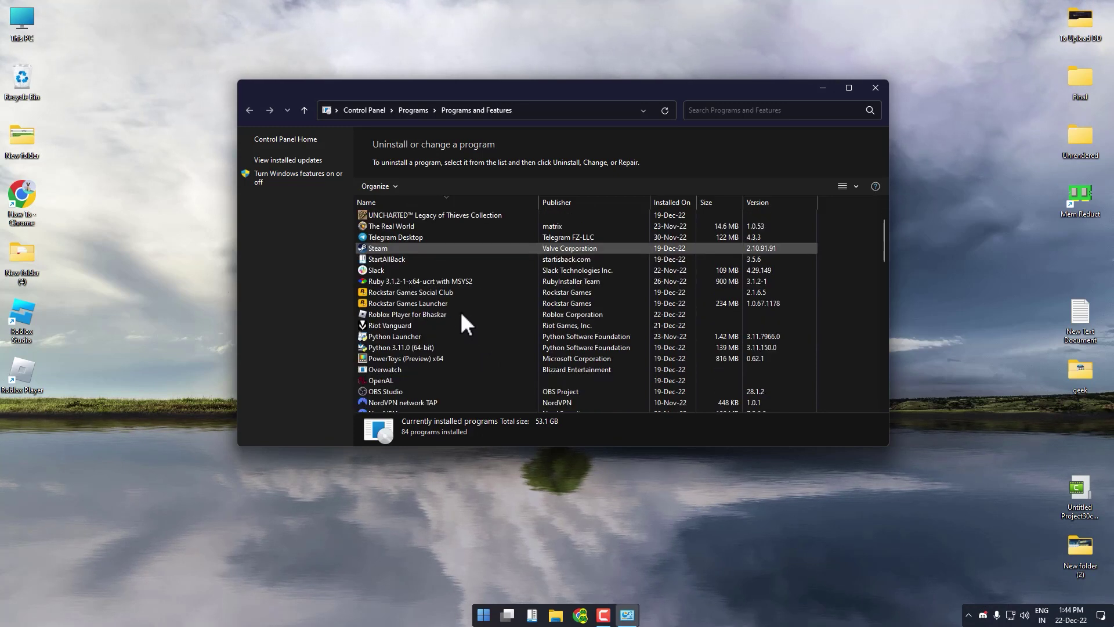
pyautogui.click(413, 316)
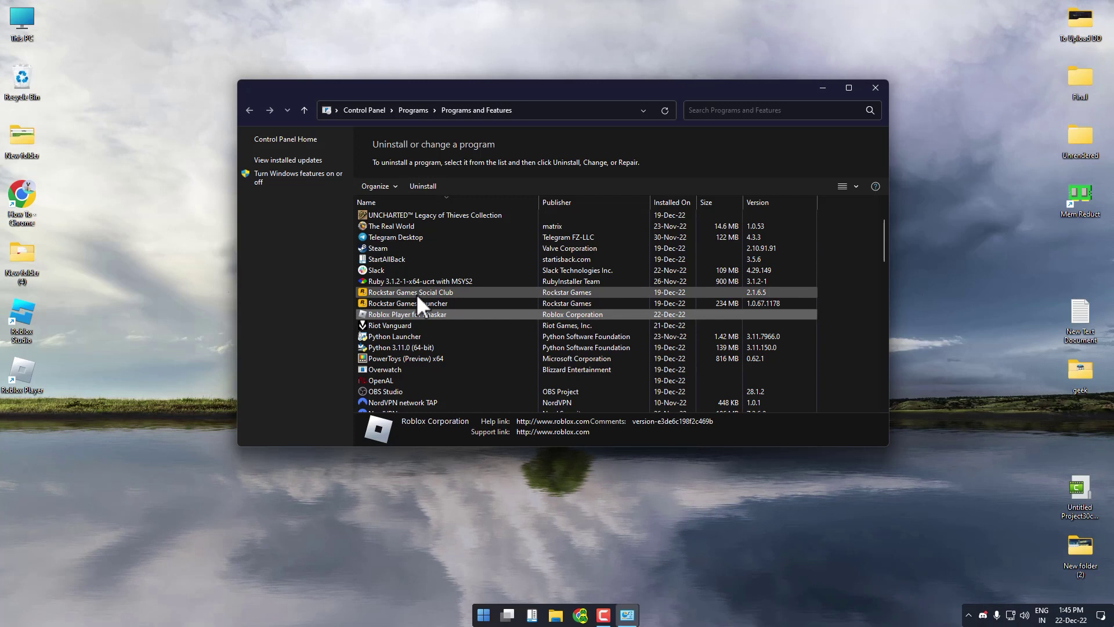
pyautogui.click(423, 187)
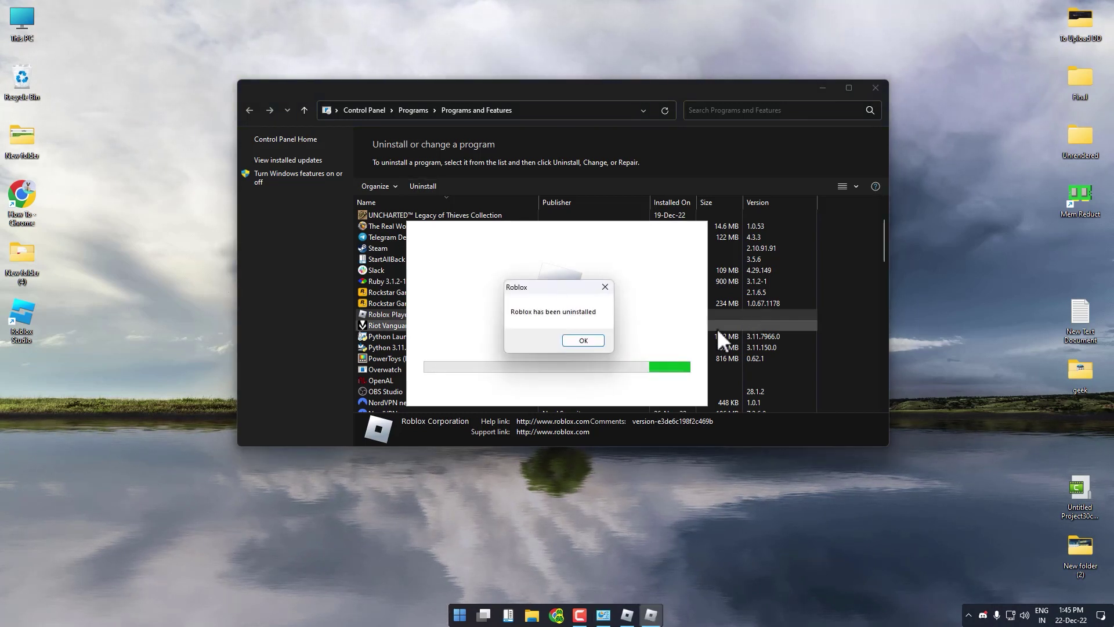
pyautogui.click(597, 340)
pyautogui.click(464, 330)
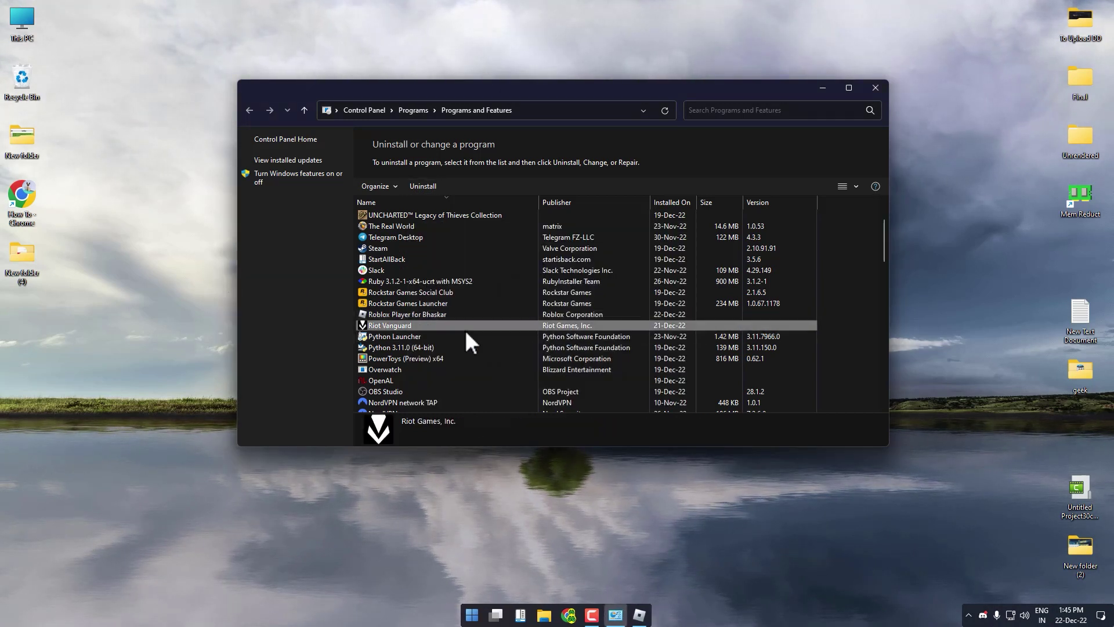
# - Refresh the program list so Roblox Player no longer appears
pyautogui.press('Up')
pyautogui.press('Up')
pyautogui.press('Up')
pyautogui.press('Down')
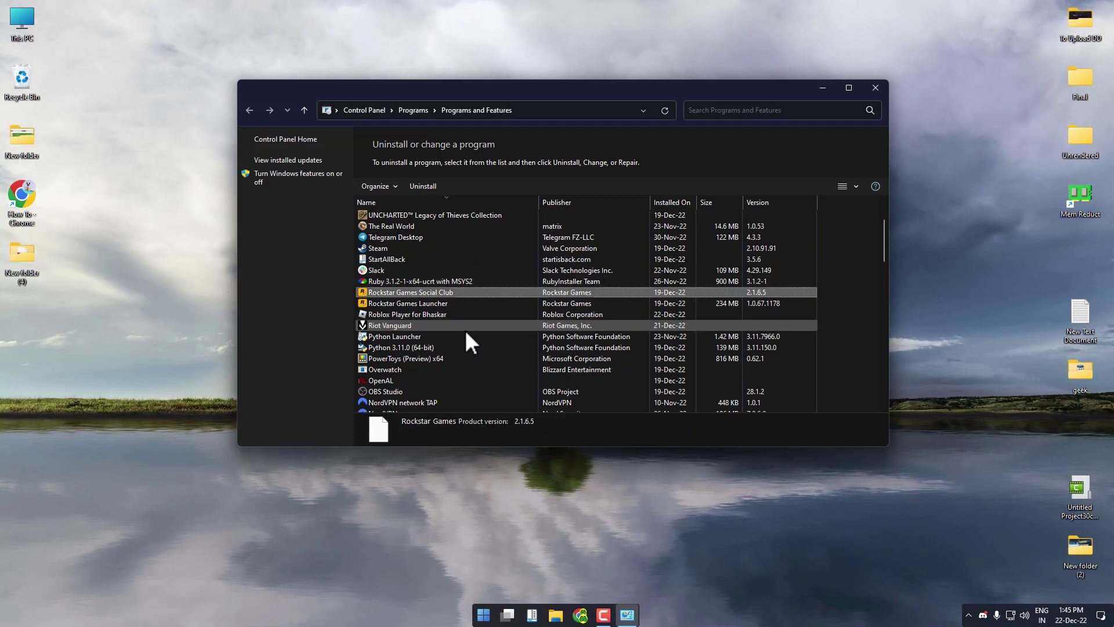
pyautogui.press('Down')
pyautogui.press('Down')
pyautogui.press('Down')
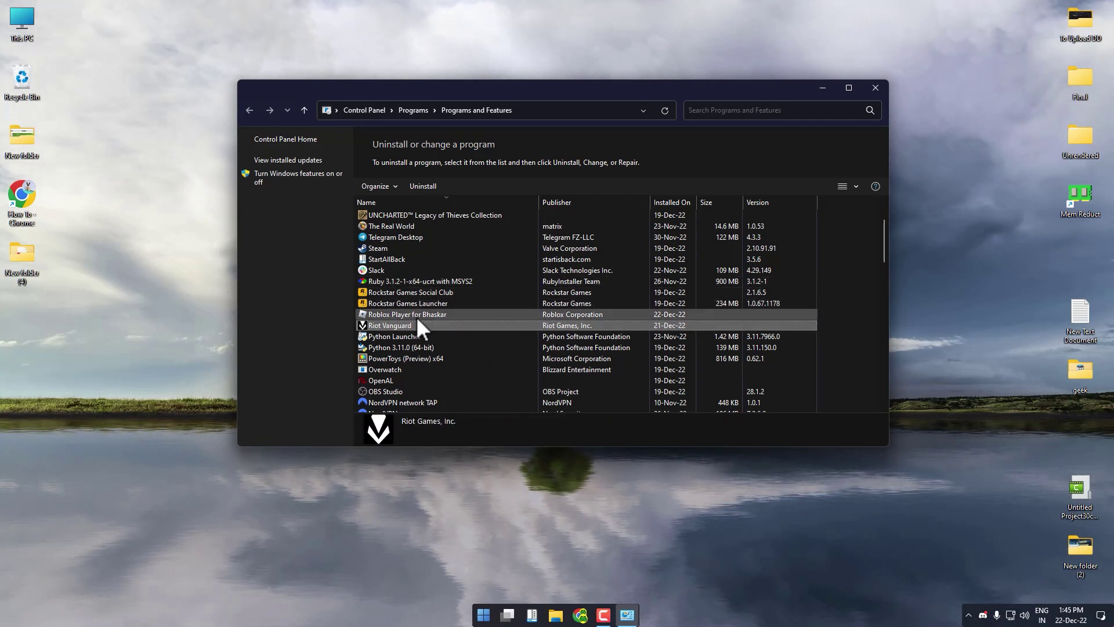
pyautogui.press('Up')
pyautogui.press('Up')
pyautogui.press('Up')
pyautogui.press('Down')
pyautogui.press('Down')
pyautogui.press('Down')
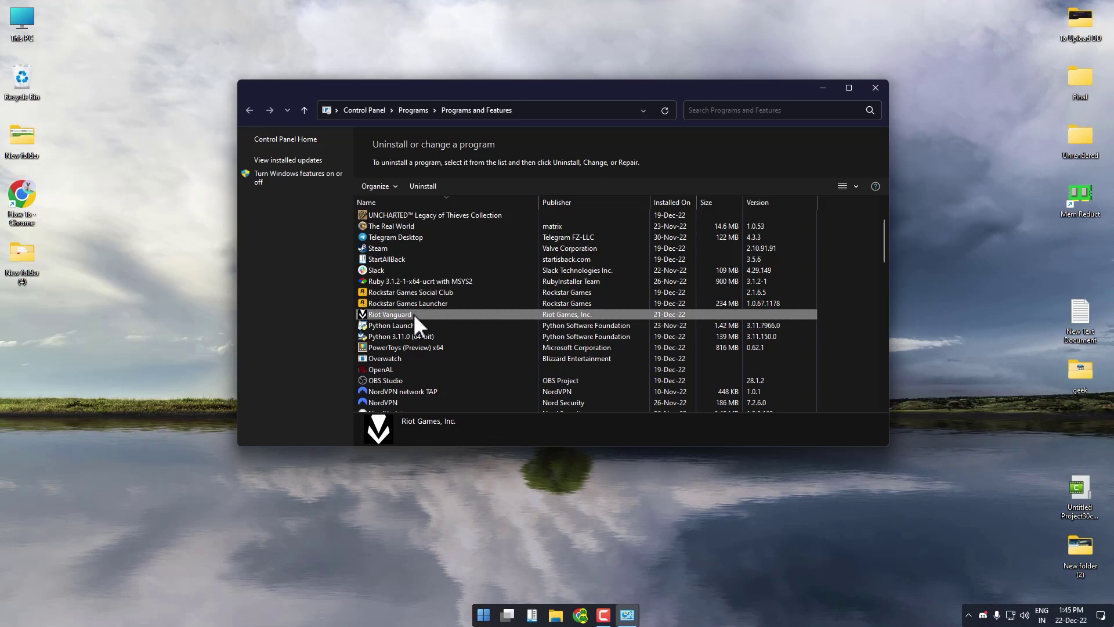
pyautogui.press('Up')
pyautogui.press('Up')
pyautogui.press('Up')
pyautogui.press('Down')
pyautogui.press('Down')
pyautogui.press('Down')
pyautogui.press('Up')
pyautogui.press('Up')
pyautogui.press('Up')
pyautogui.press('Down')
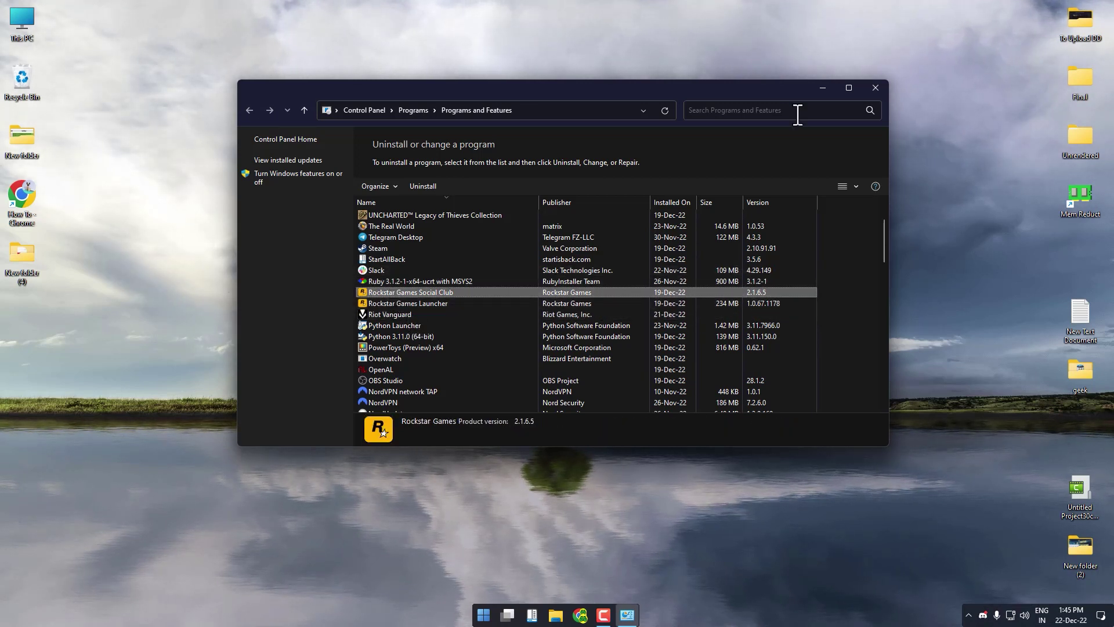
# - Close Programs and Features and open %localappdata% in File Explorer through Run
pyautogui.click(881, 88)
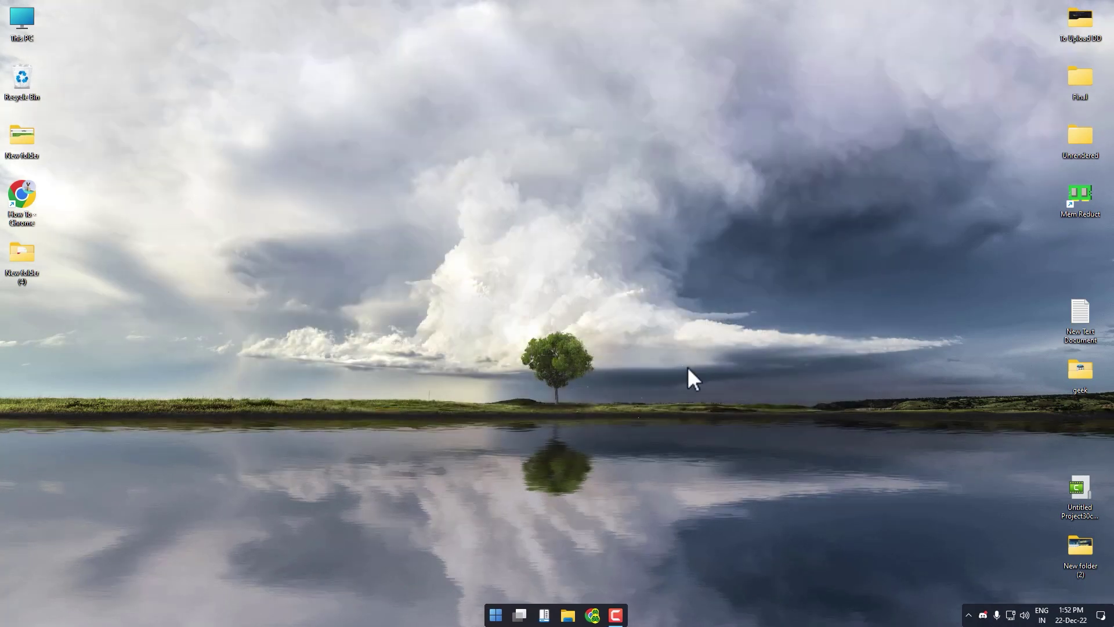
pyautogui.rightClick(497, 616)
pyautogui.click(533, 551)
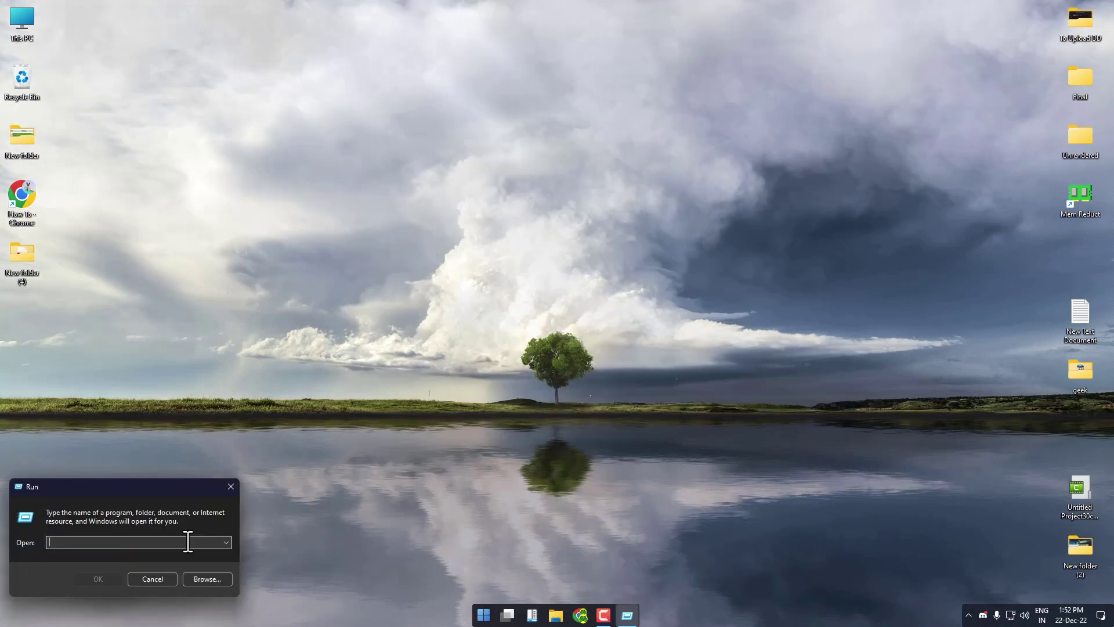
pyautogui.write('%')
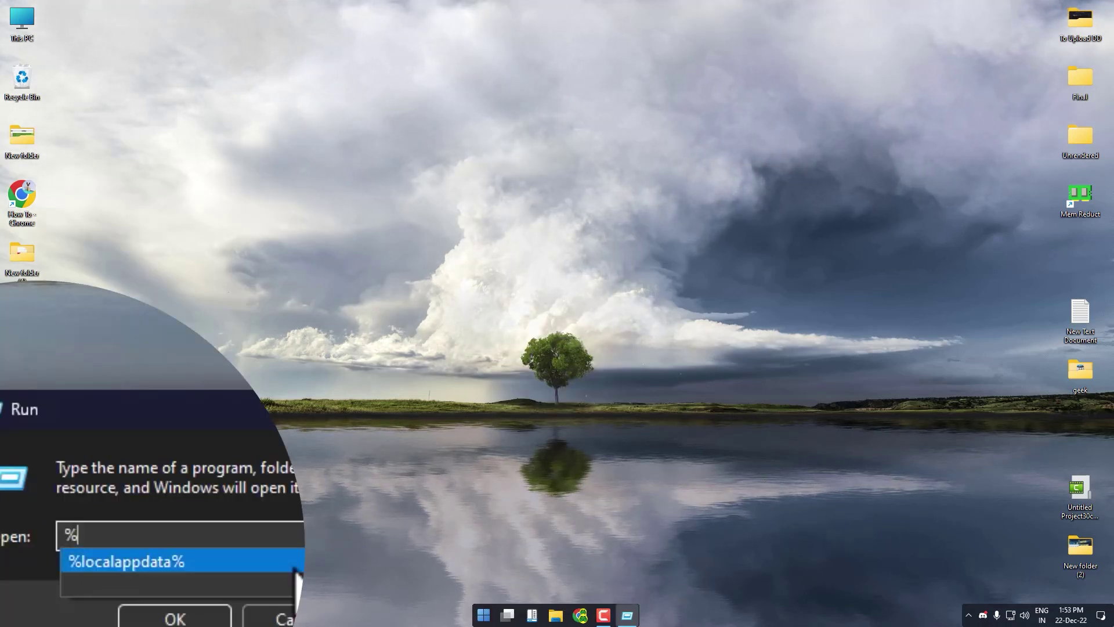
pyautogui.click(108, 554)
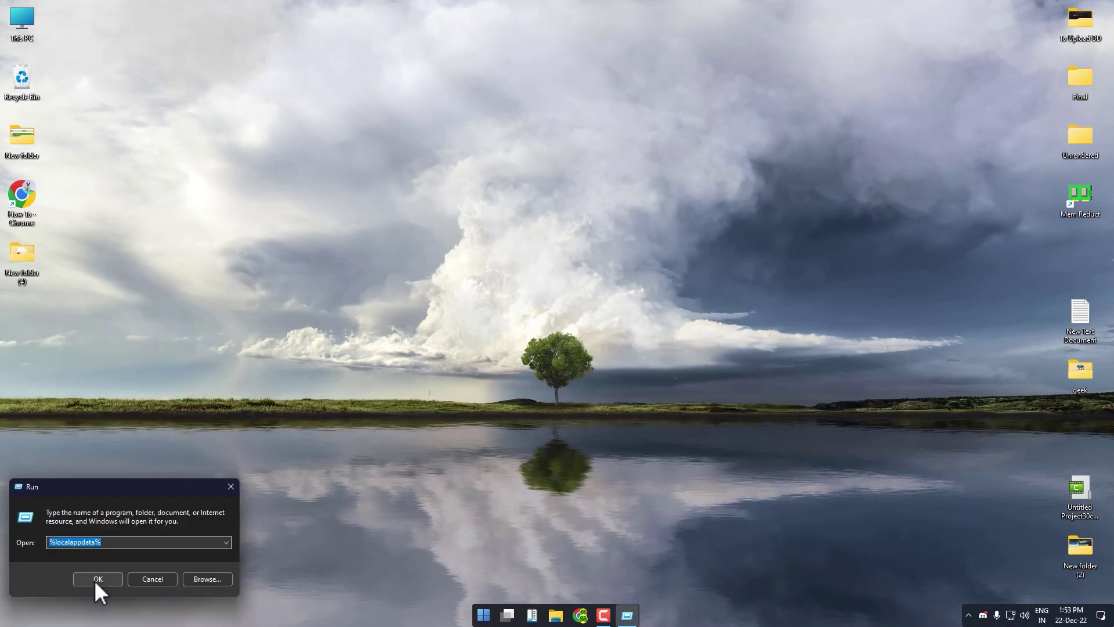
pyautogui.click(94, 579)
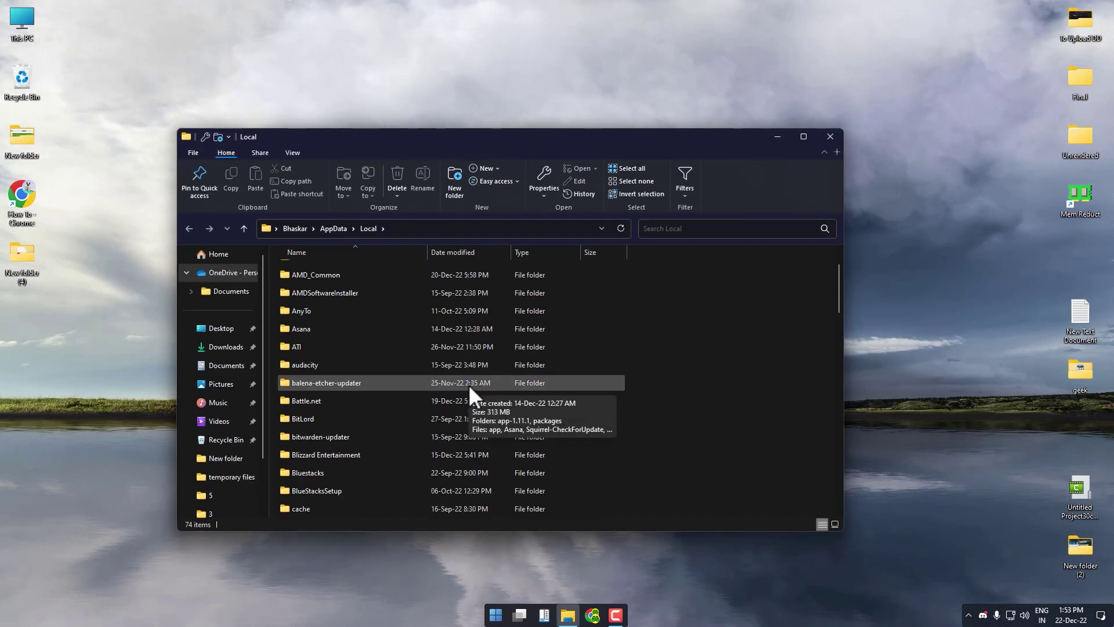
# - Permanently delete the Roblox folder from AppData\Local with Shift+Delete
pyautogui.click(469, 384)
pyautogui.press('r')
pyautogui.press('o')
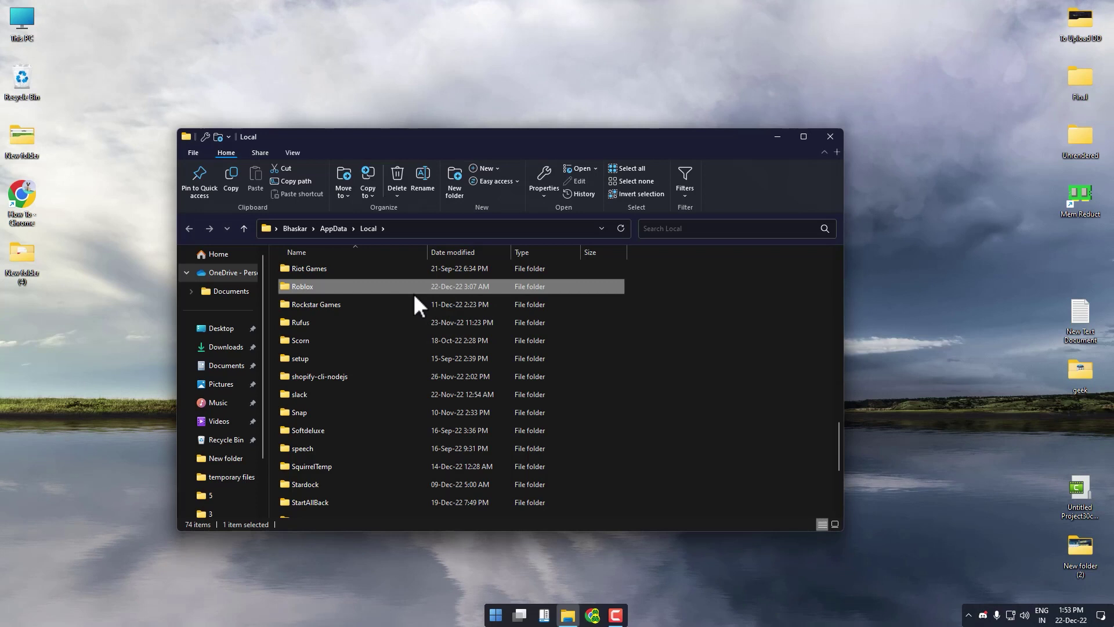
pyautogui.hotkey('shift', 'Delete')
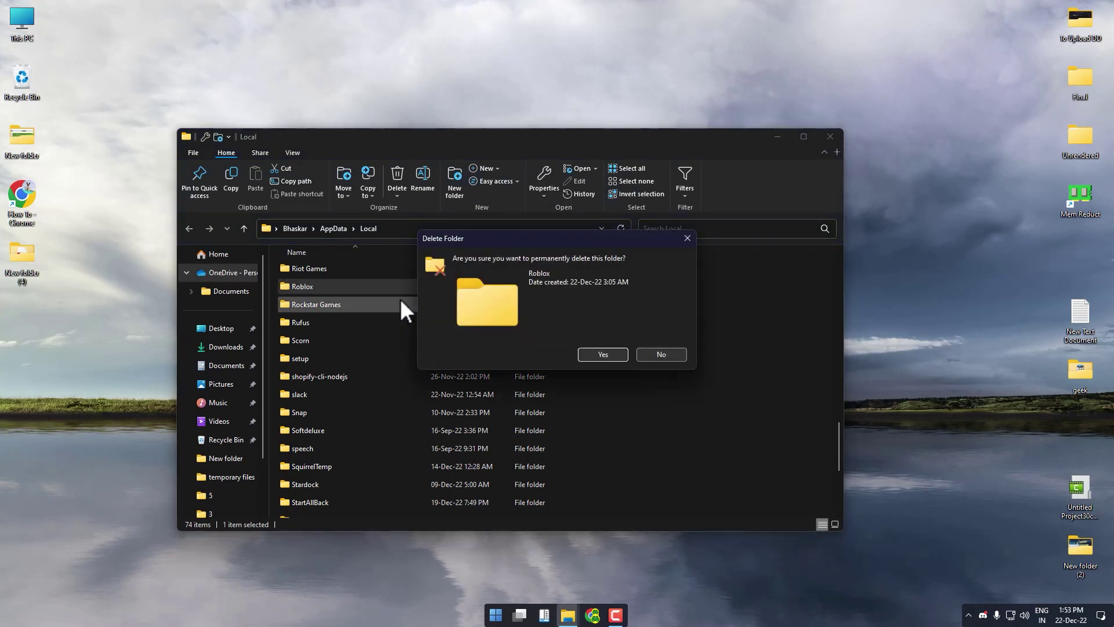
pyautogui.click(609, 358)
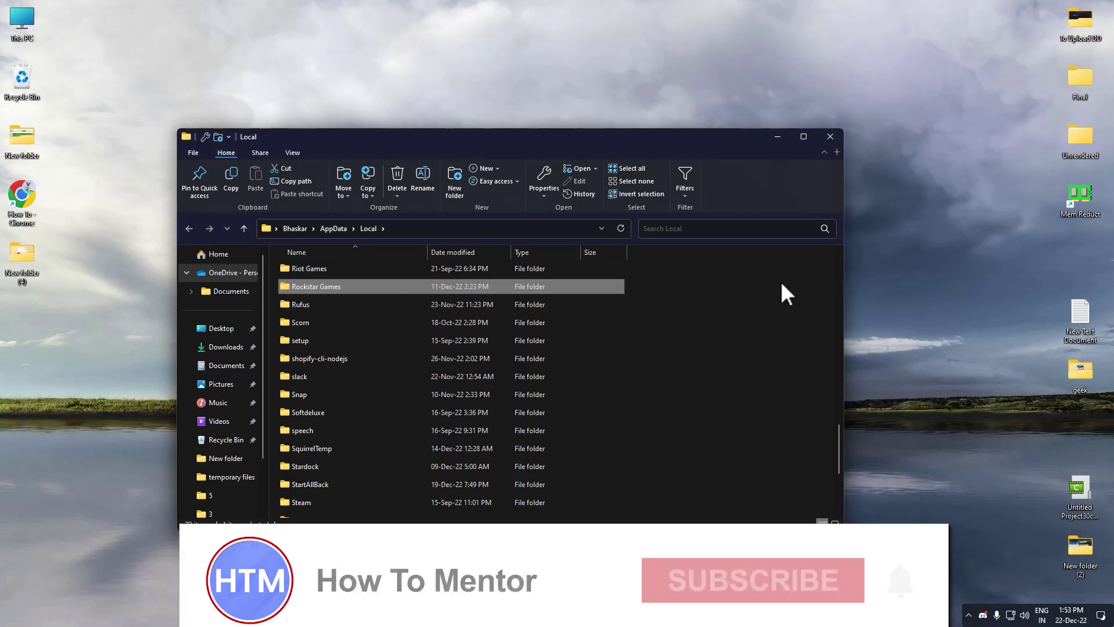
# - Close File Explorer and launch cmd as administrator from Start search
pyautogui.click(829, 137)
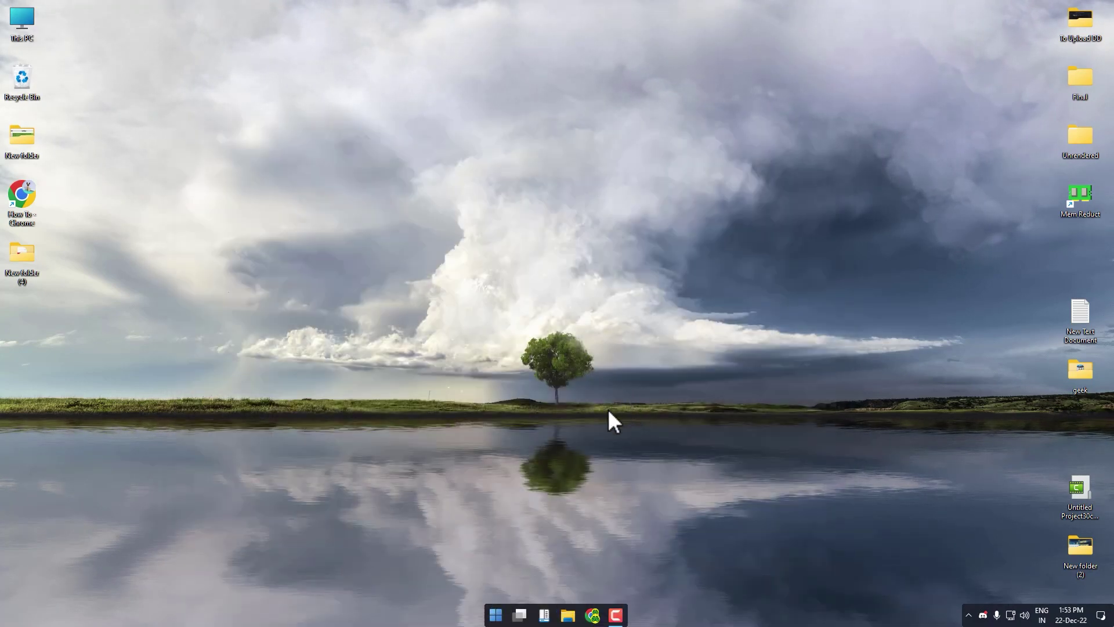
pyautogui.click(495, 614)
pyautogui.write('c')
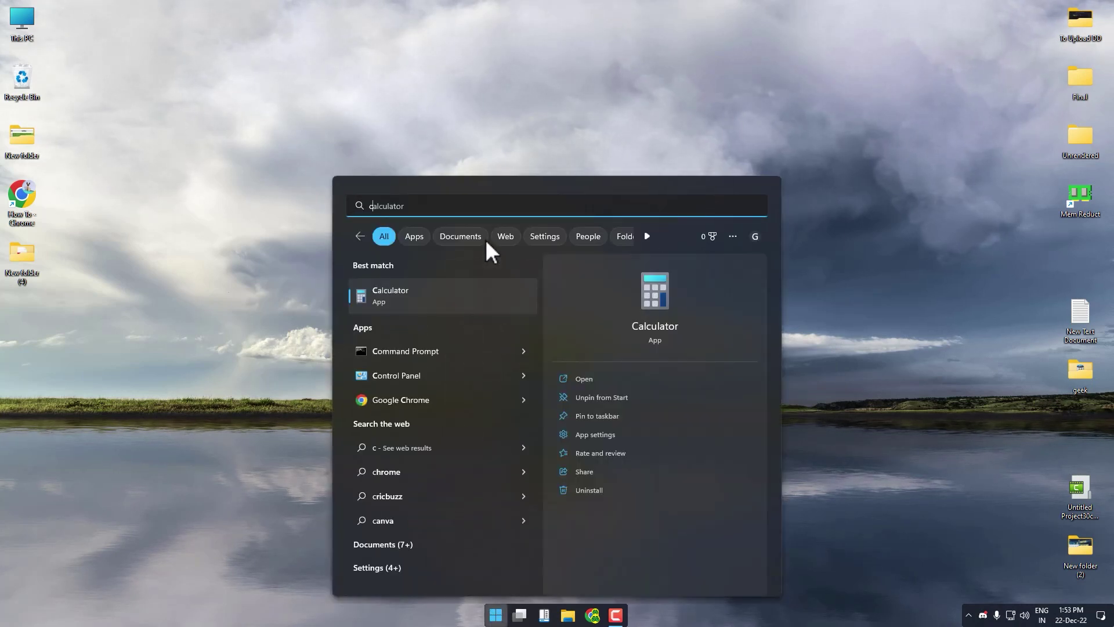
pyautogui.write('md')
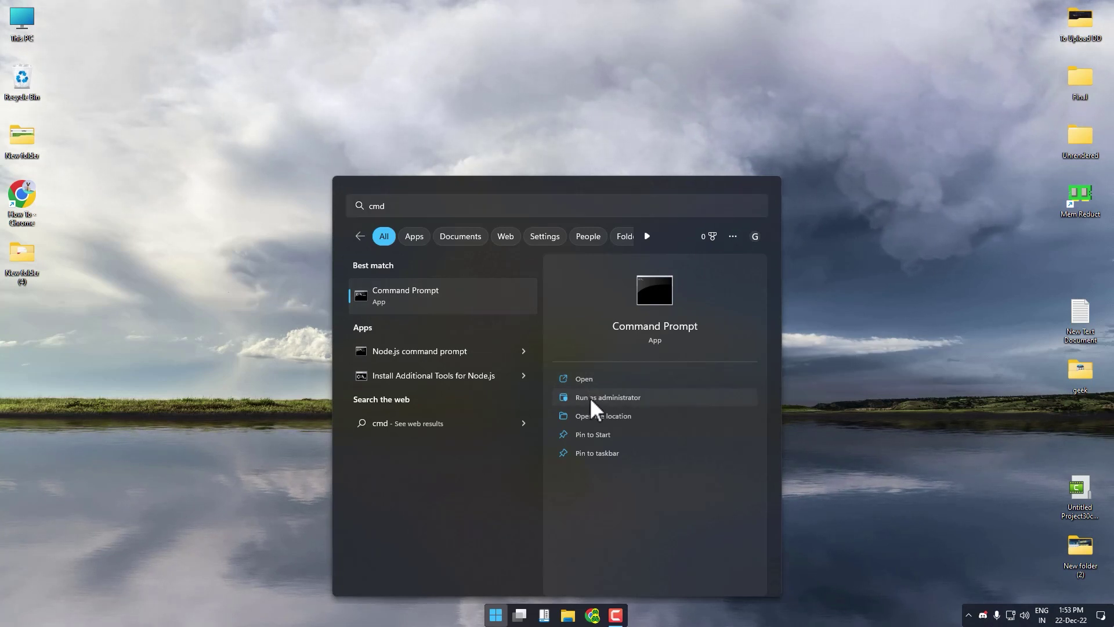
pyautogui.click(591, 397)
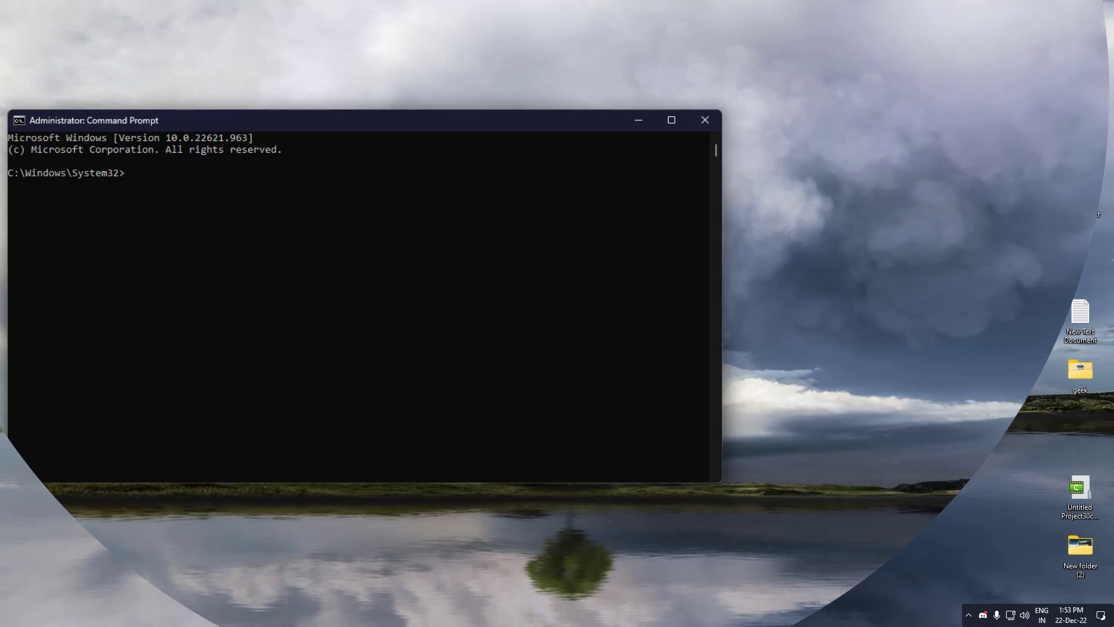
# - Run ipconfig /flushdns in the admin Command Prompt, copied from the Notepad command list
pyautogui.doubleClick(1068, 308)
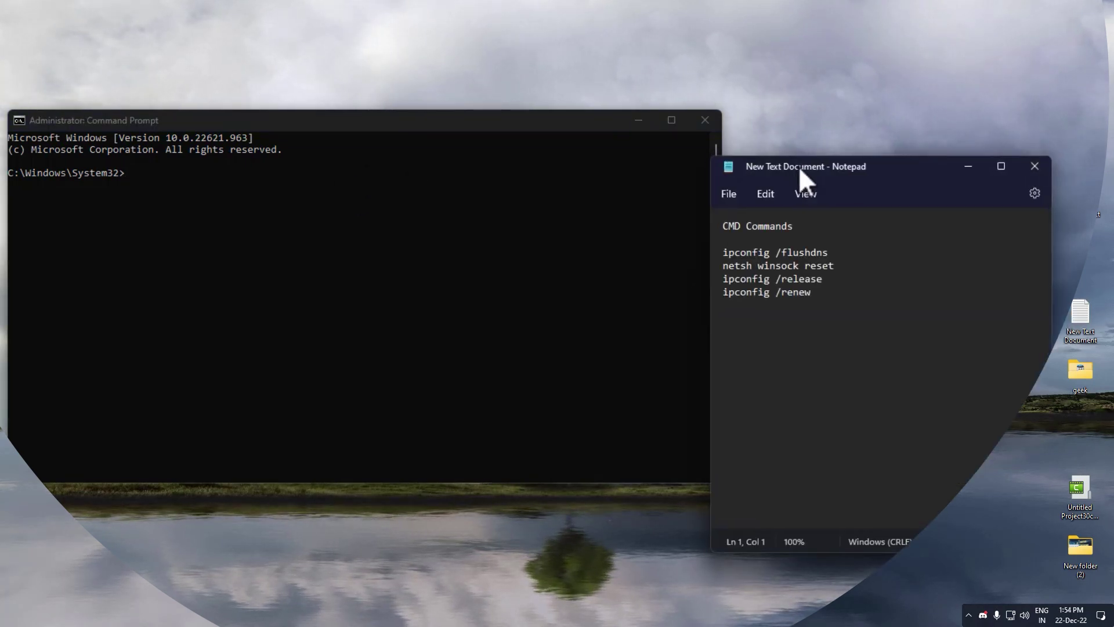
pyautogui.moveTo(798, 166); pyautogui.dragTo(893, 150)
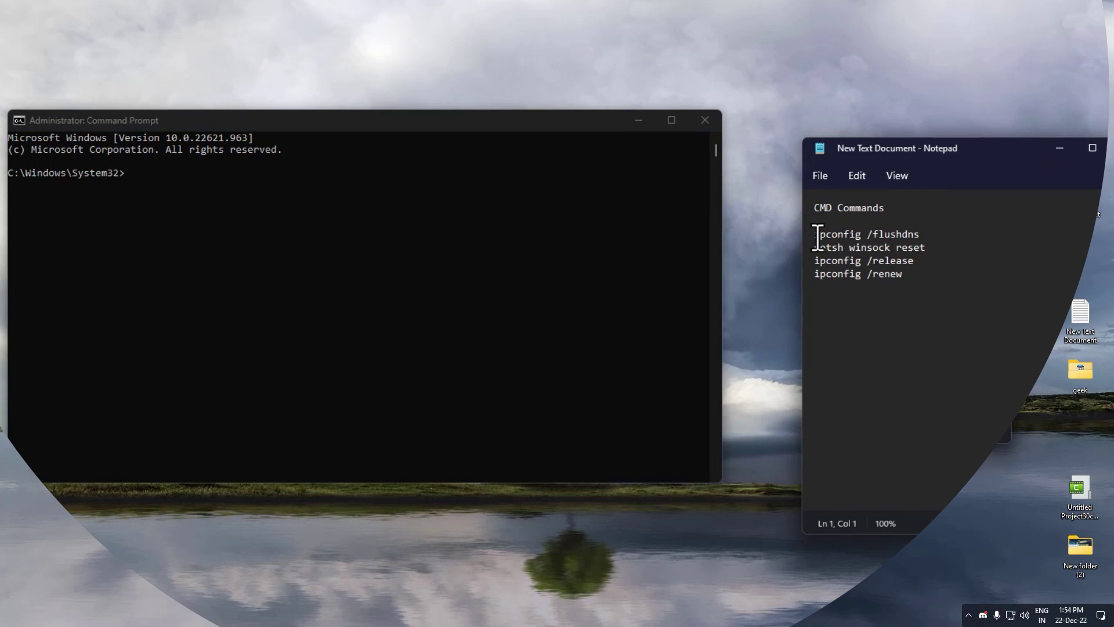
pyautogui.moveTo(814, 234); pyautogui.dragTo(938, 233)
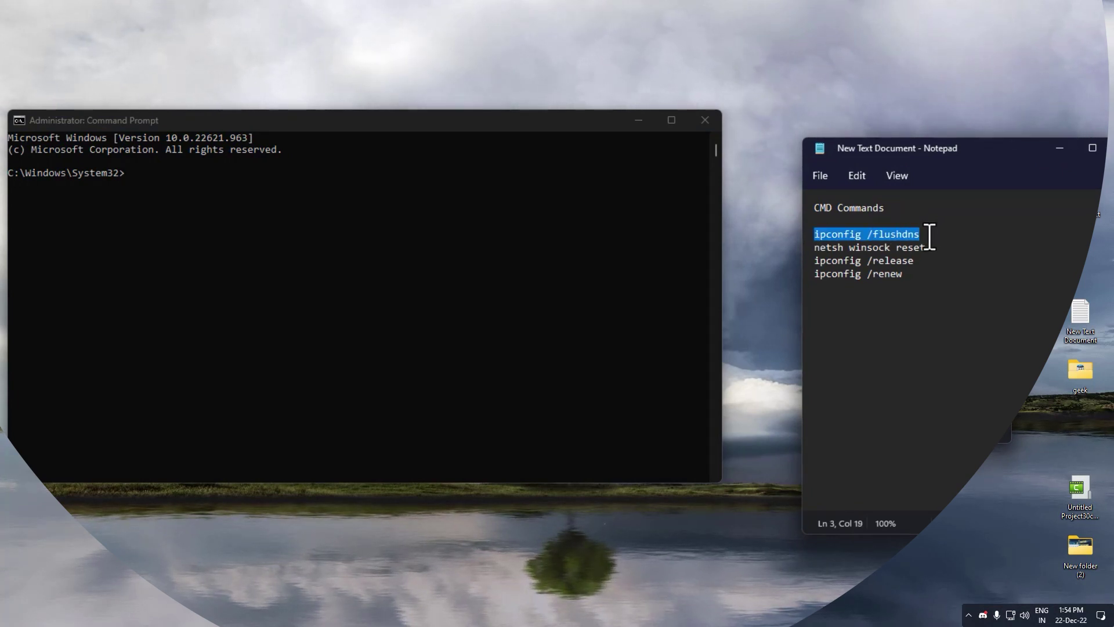
pyautogui.click(146, 172)
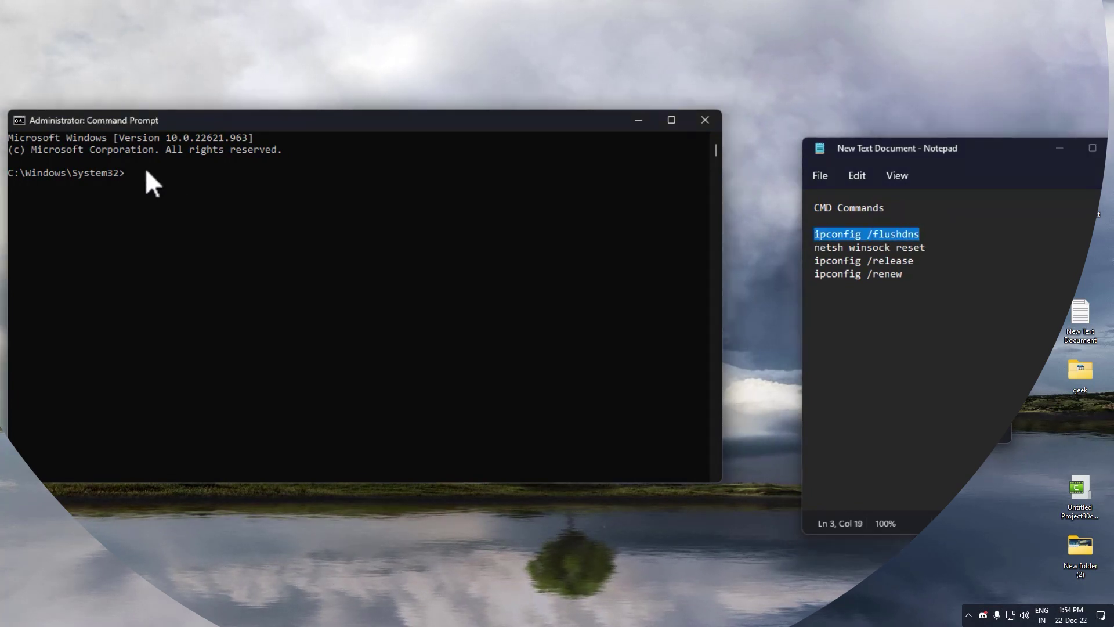
pyautogui.write('ipconfig /flushdns')
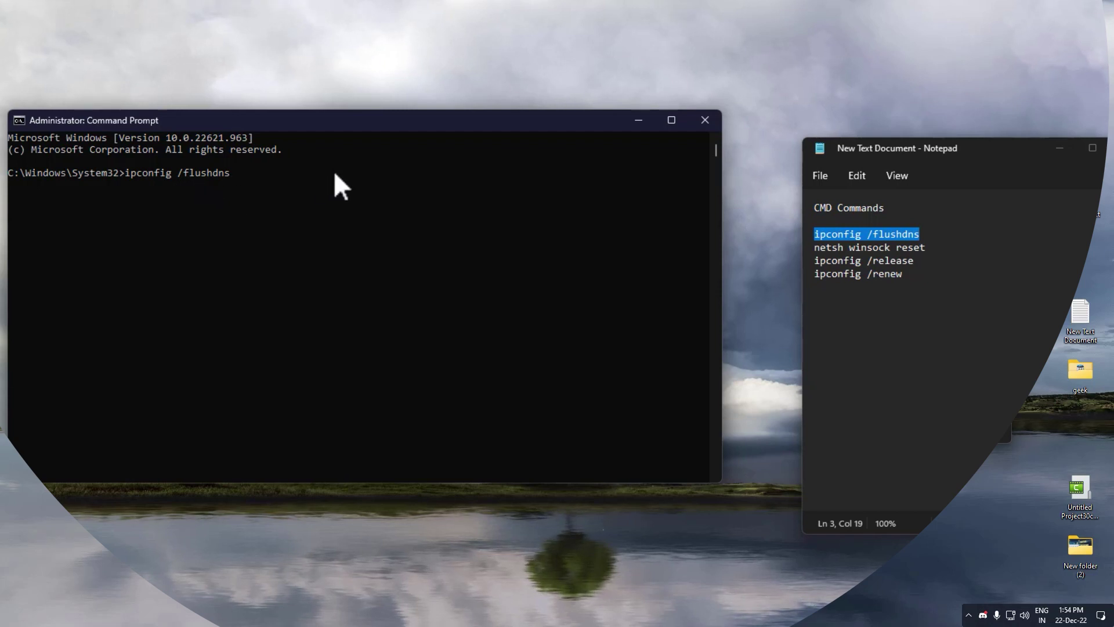
pyautogui.press('Return')
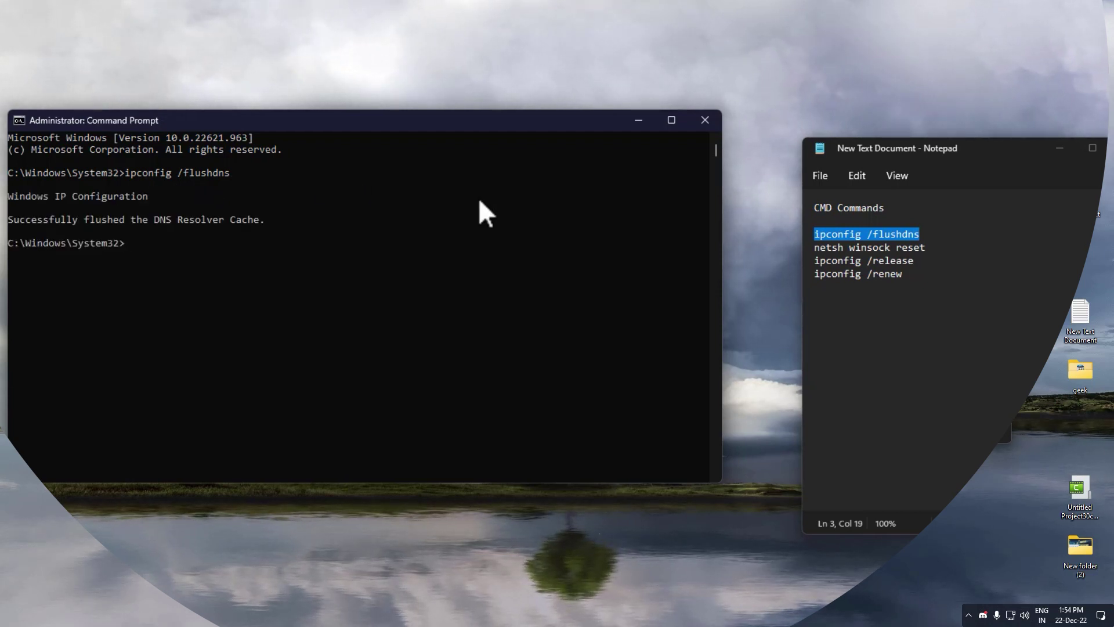
# - Run netsh winsock reset in the admin Command Prompt
pyautogui.tripleClick(813, 249)
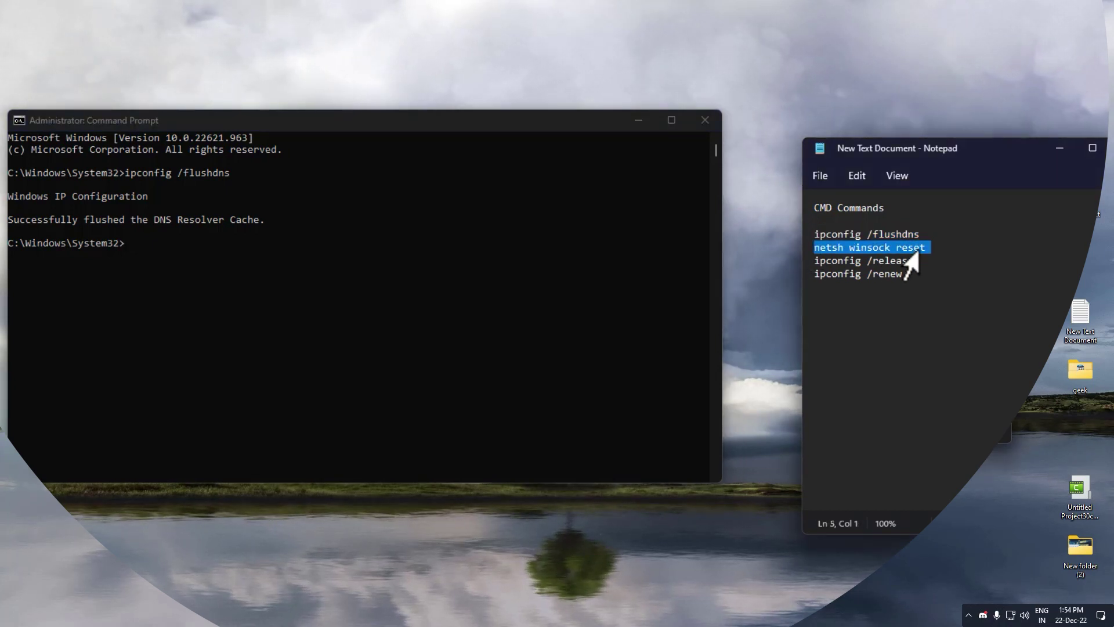
pyautogui.click(233, 252)
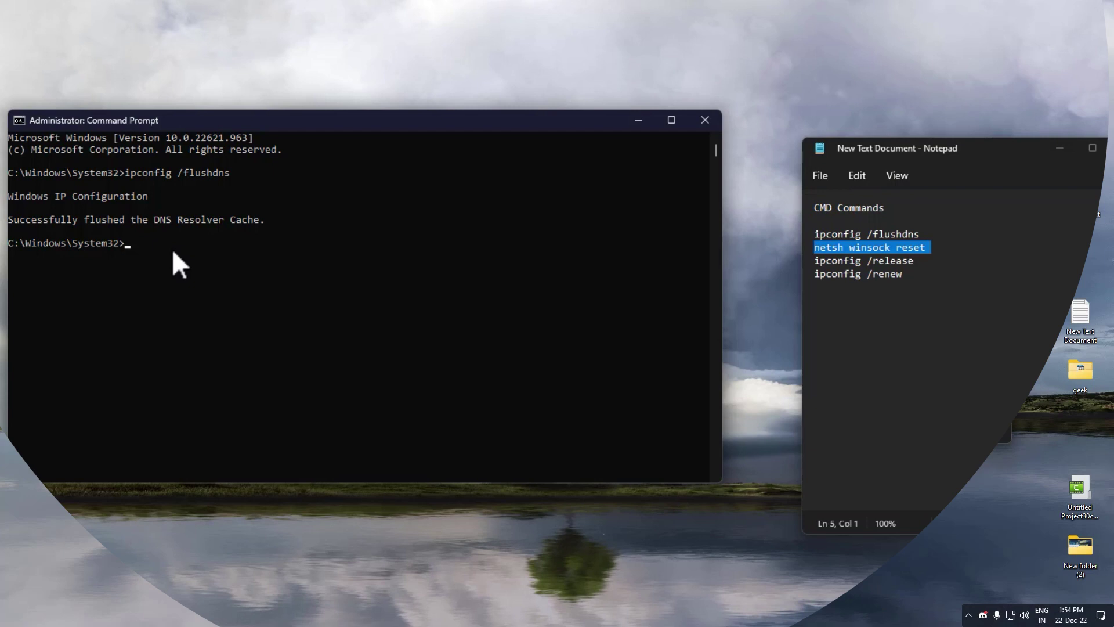
pyautogui.write('netsh winsock reset')
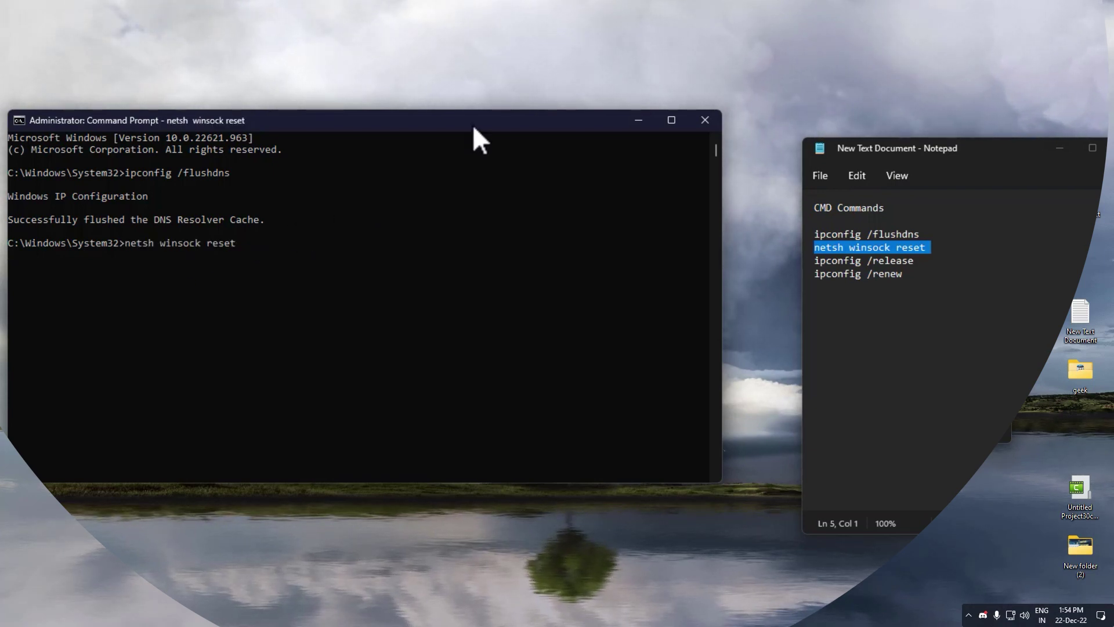
pyautogui.press('Return')
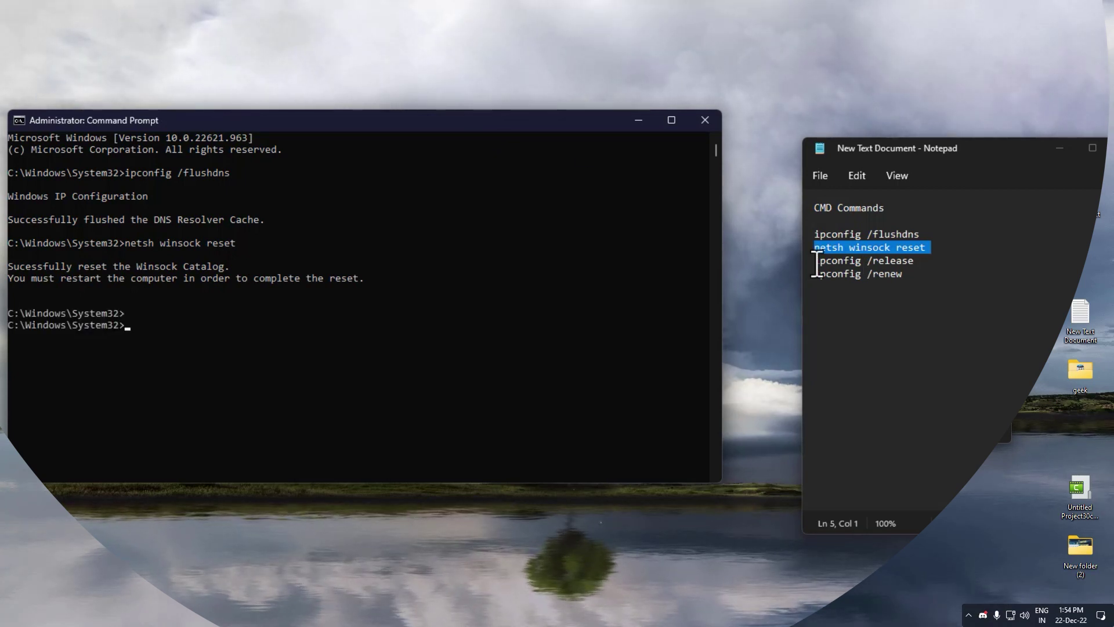
# - Run ipconfig /release in the Command Prompt
pyautogui.moveTo(815, 261); pyautogui.dragTo(916, 261)
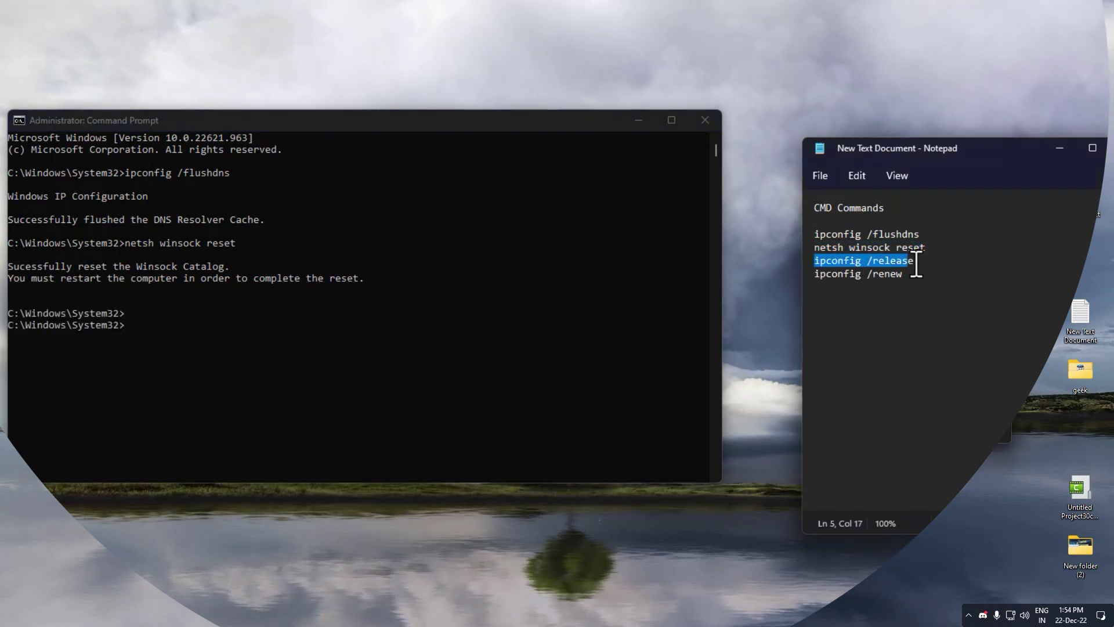
pyautogui.click(129, 329)
pyautogui.rightClick(220, 315)
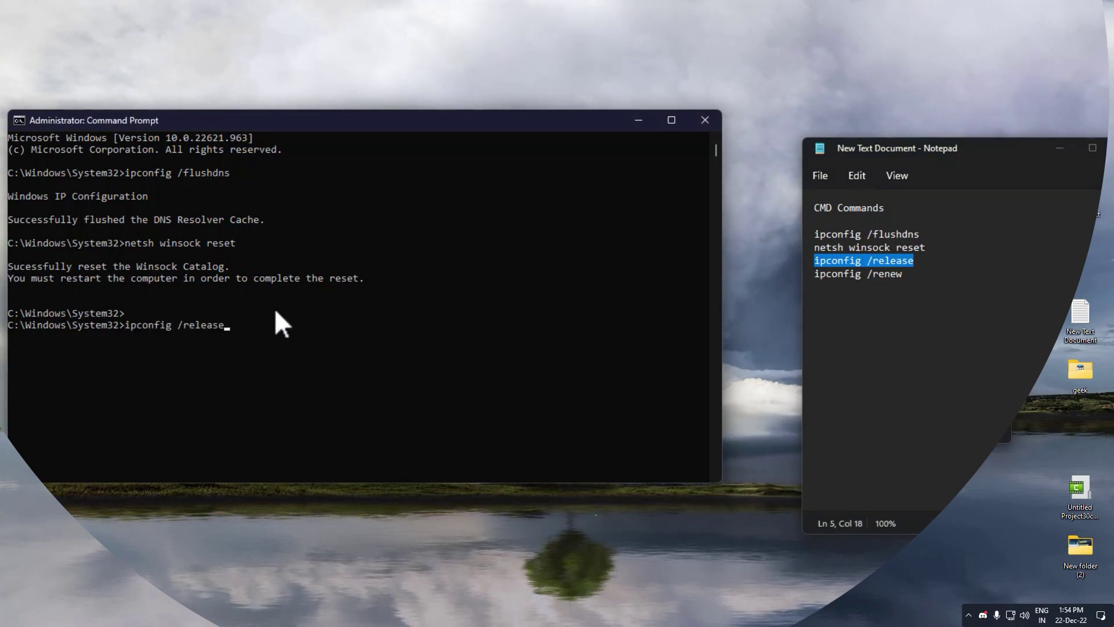
pyautogui.press('Return')
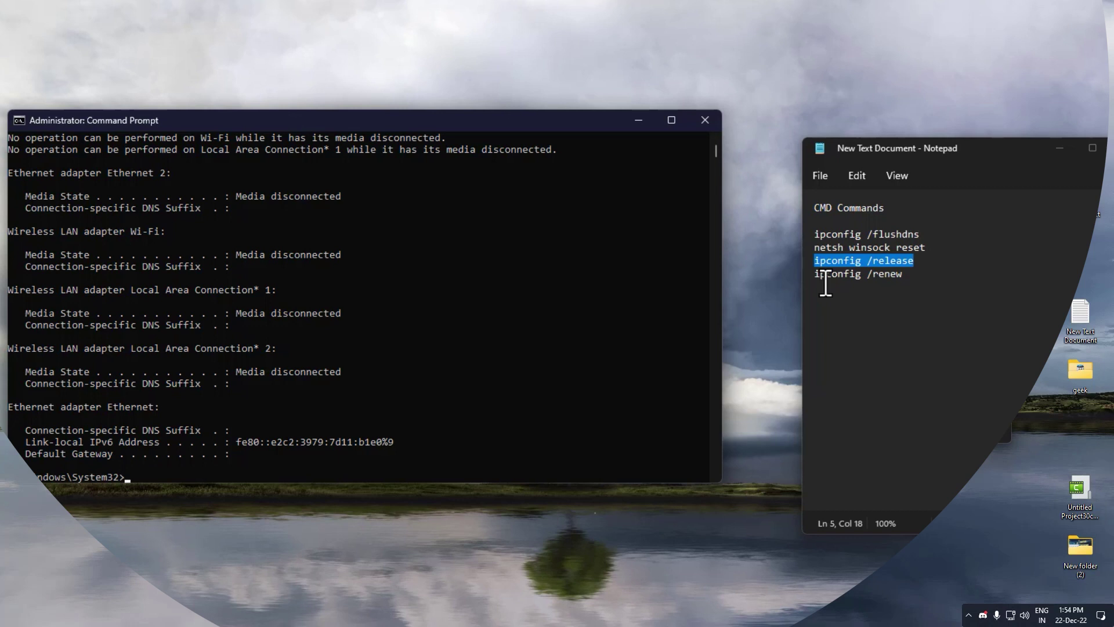
# - Run ipconfig /renew, then close the Notepad command list
pyautogui.moveTo(814, 274); pyautogui.dragTo(939, 274)
pyautogui.hotkey('ctrl', 'c')
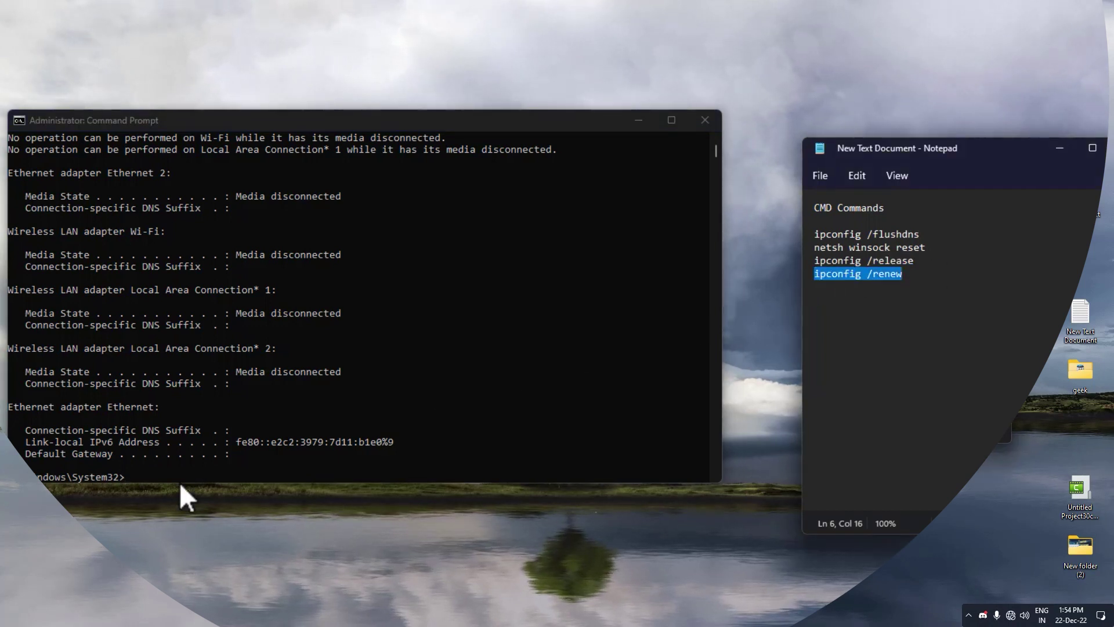
pyautogui.click(172, 466)
pyautogui.hotkey('ctrl', 'v')
pyautogui.press('Return')
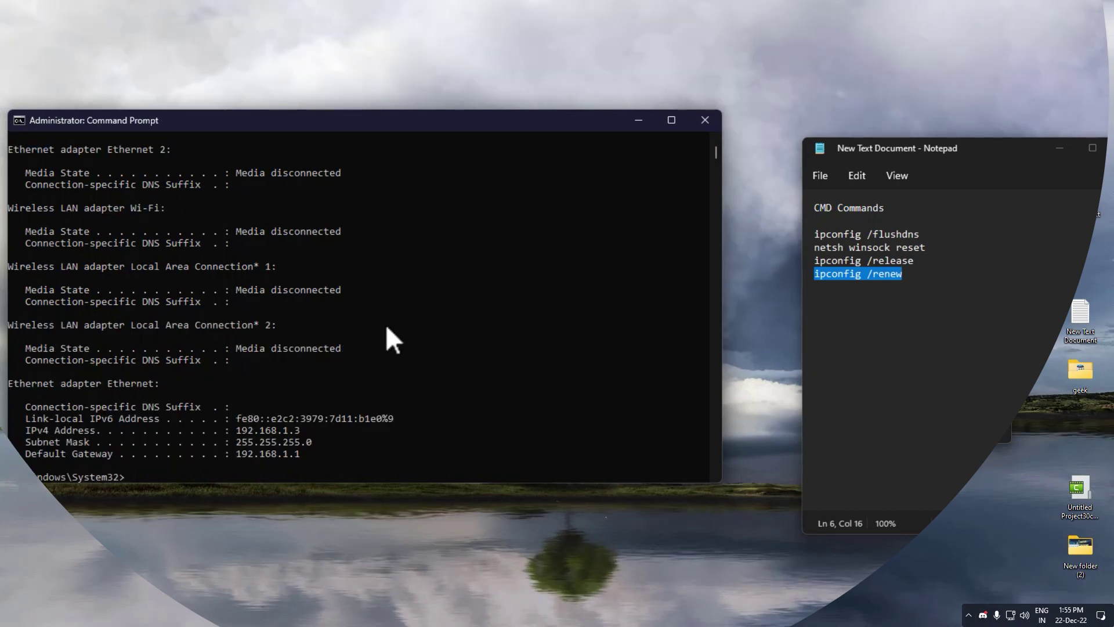
pyautogui.click(1059, 148)
pyautogui.write('r')
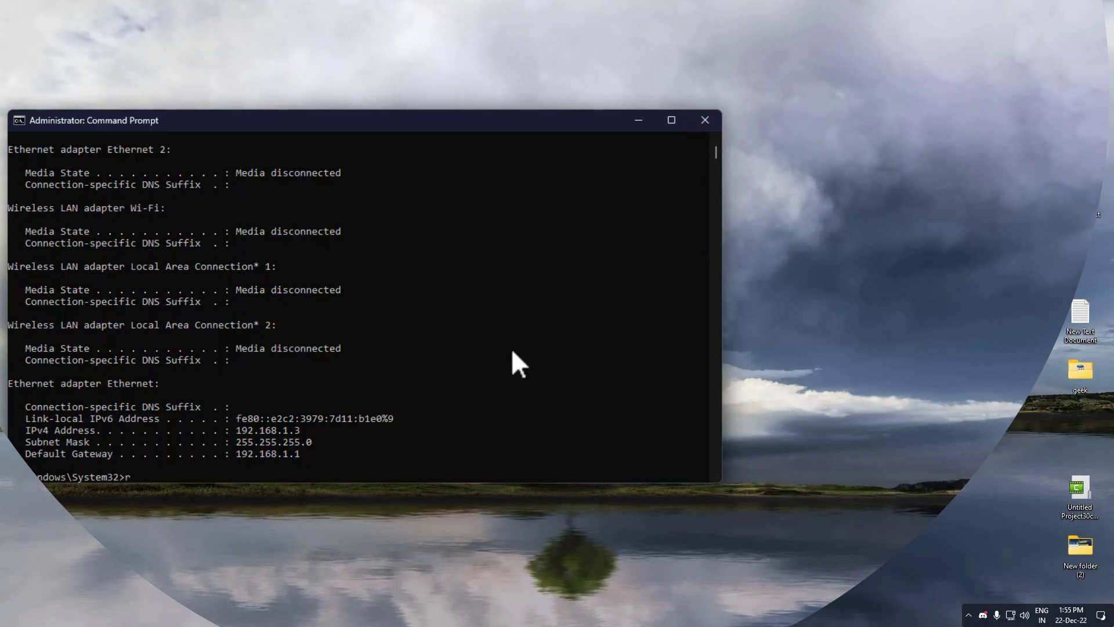
# - Exit Command Prompt and open roblox.com in Chrome from a Google search for roblox
pyautogui.press('BackSpace')
pyautogui.write('x')
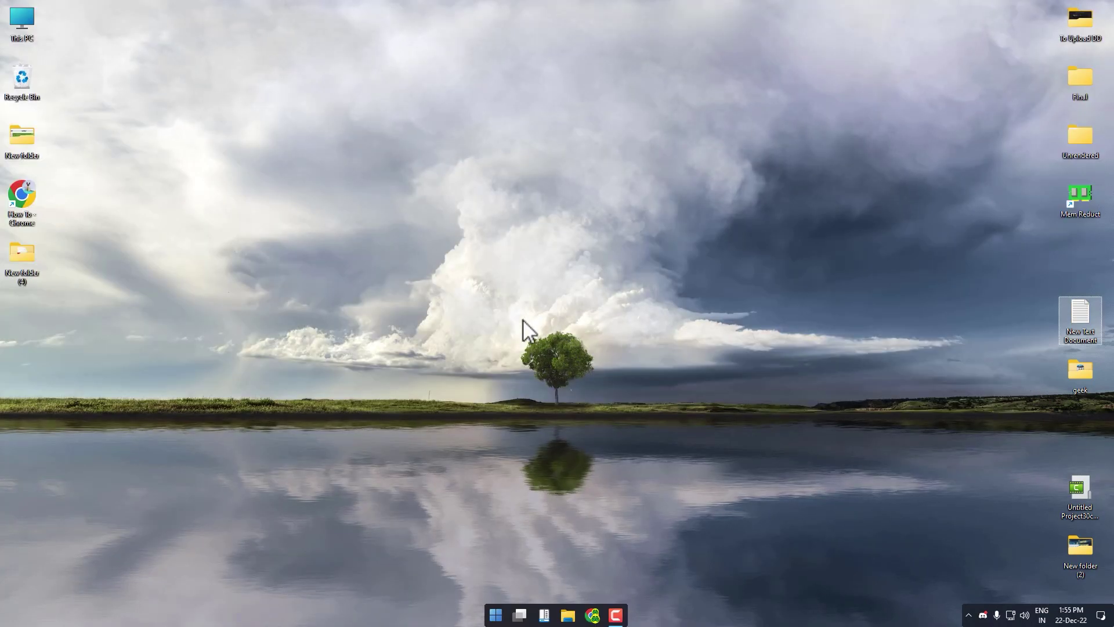
pyautogui.doubleClick(37, 203)
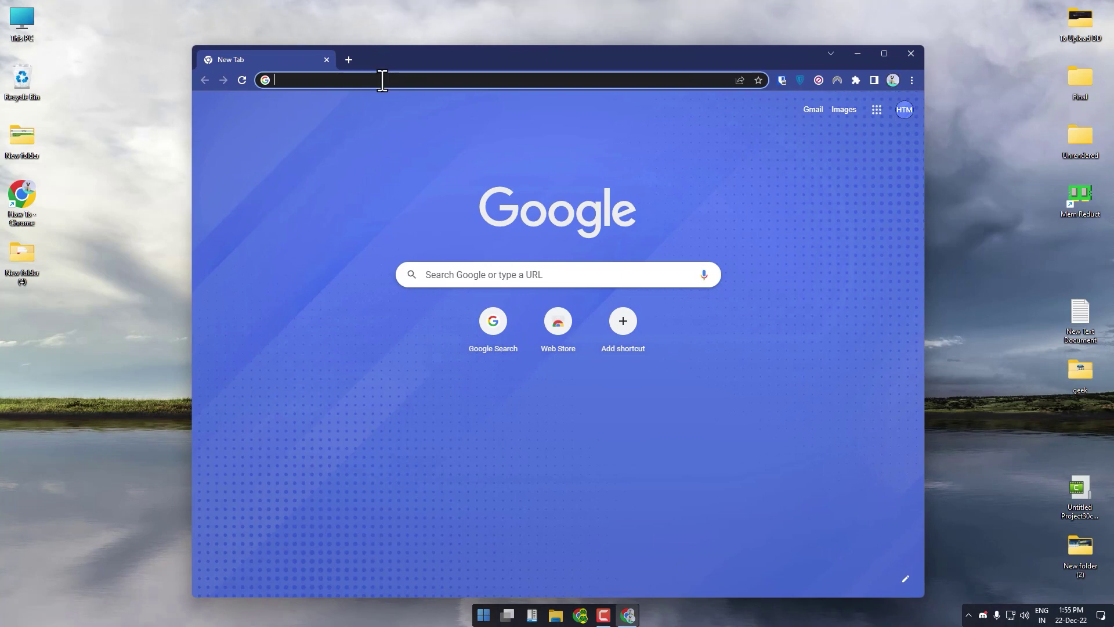
pyautogui.write('roblox')
pyautogui.press('Return')
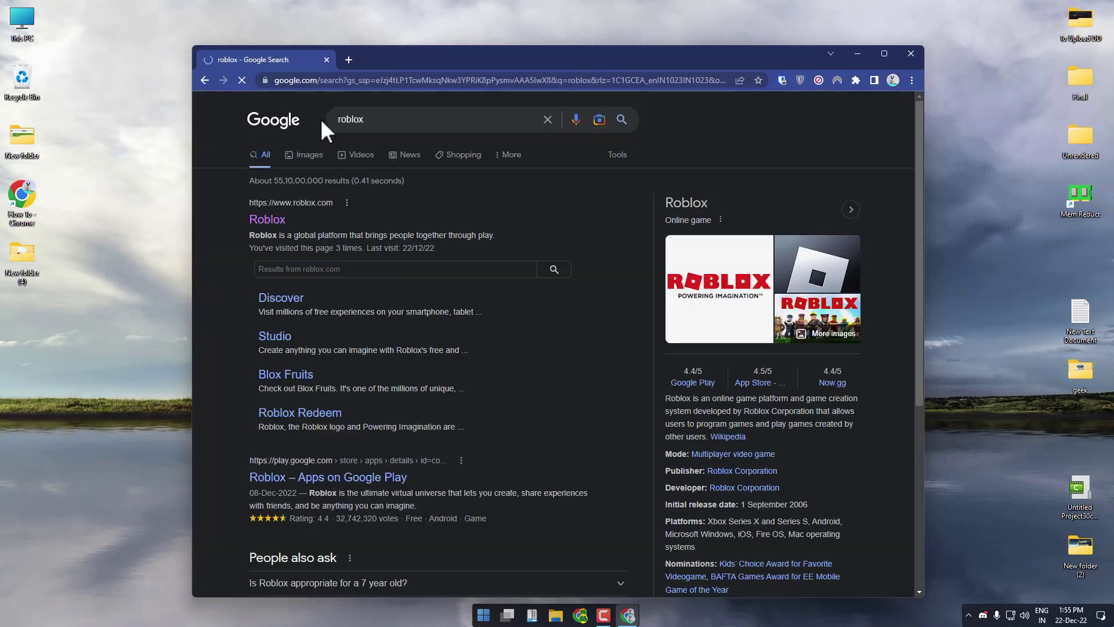
pyautogui.click(272, 224)
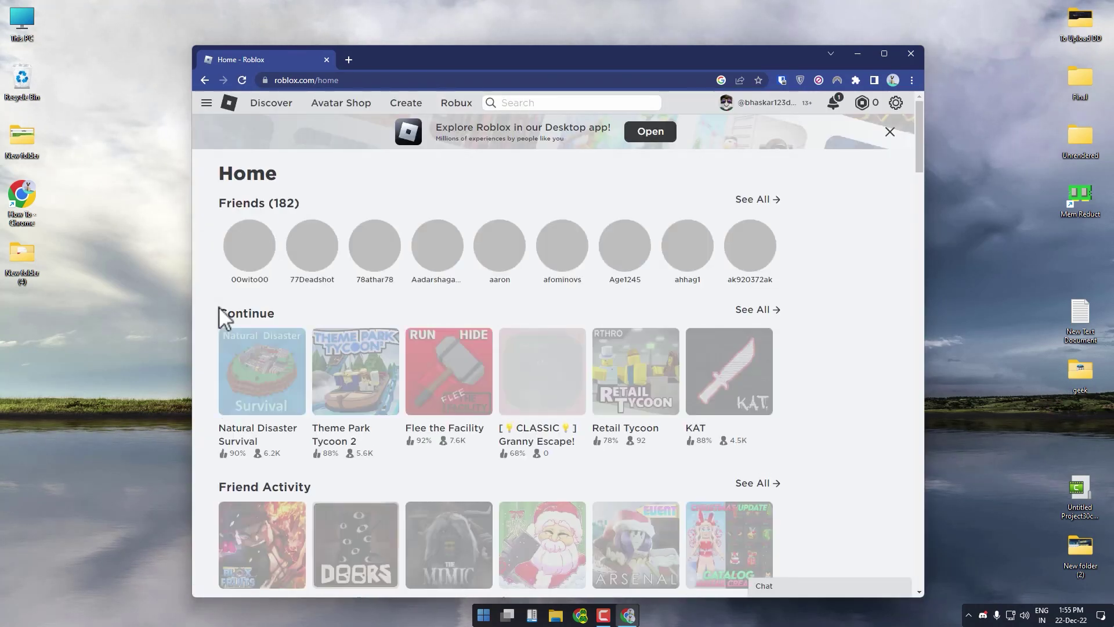
# - Play Theme Park Tycoon 2 and save the Roblox installer to Downloads
pyautogui.click(360, 367)
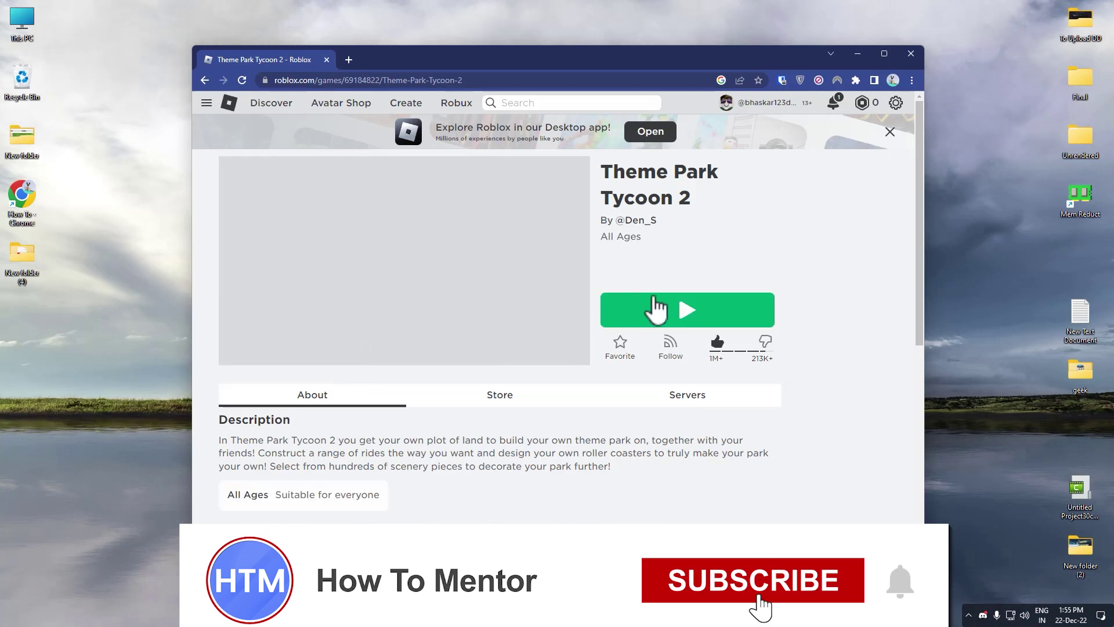
pyautogui.click(669, 308)
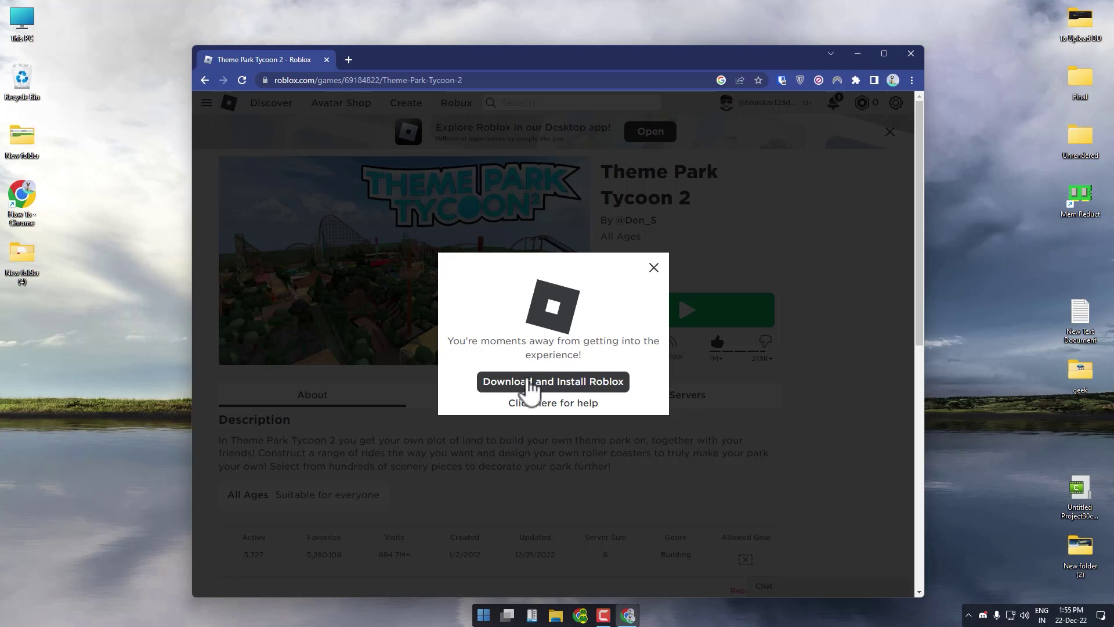
pyautogui.click(547, 383)
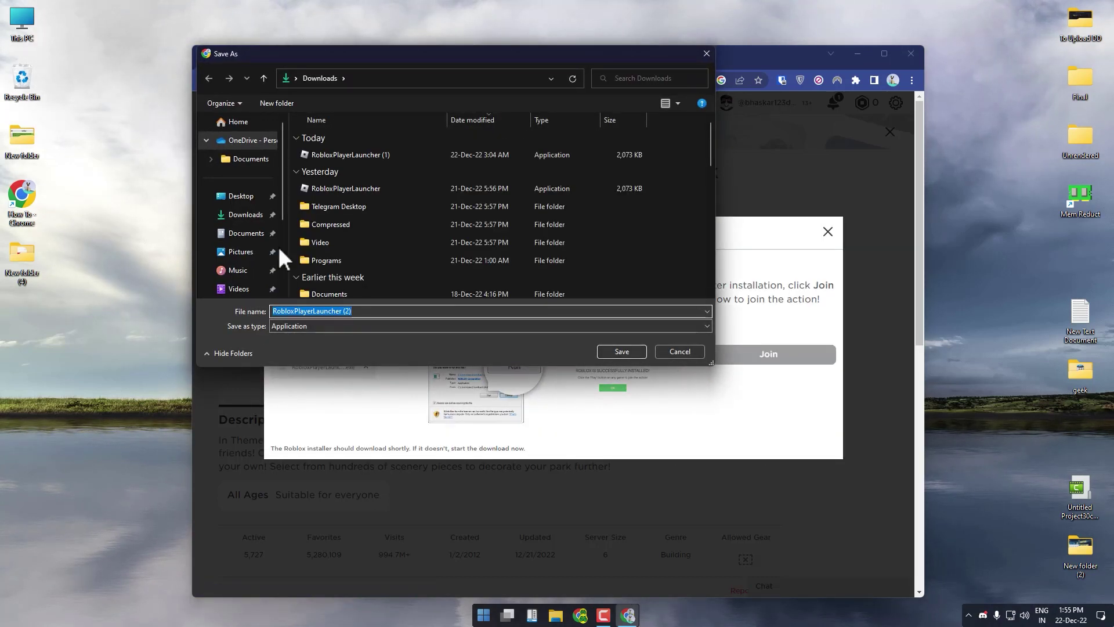
pyautogui.click(228, 216)
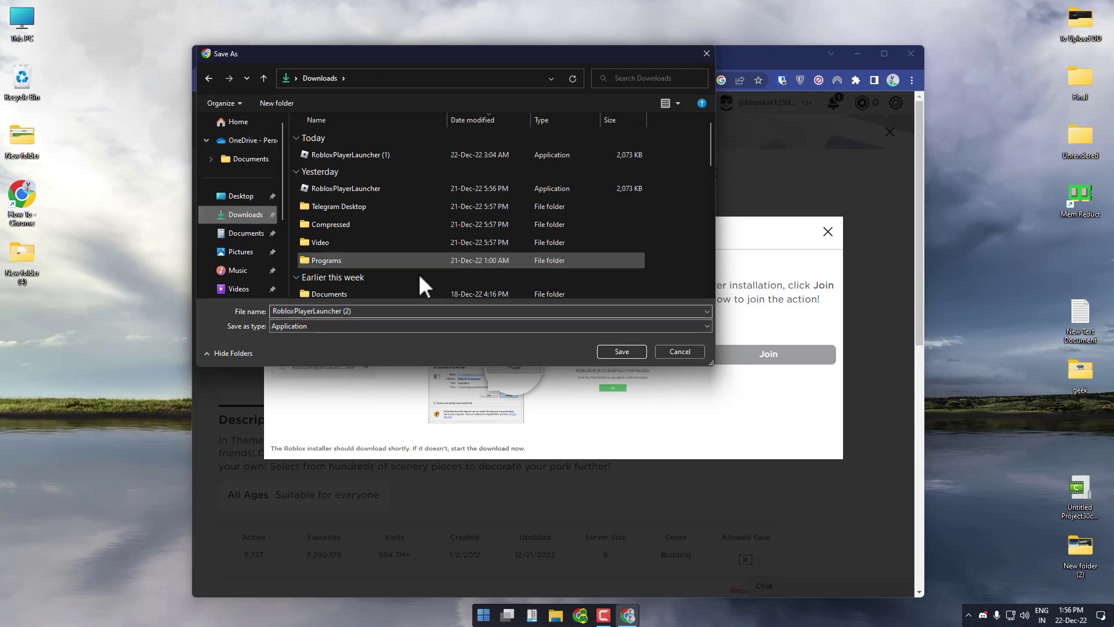
pyautogui.press('Return')
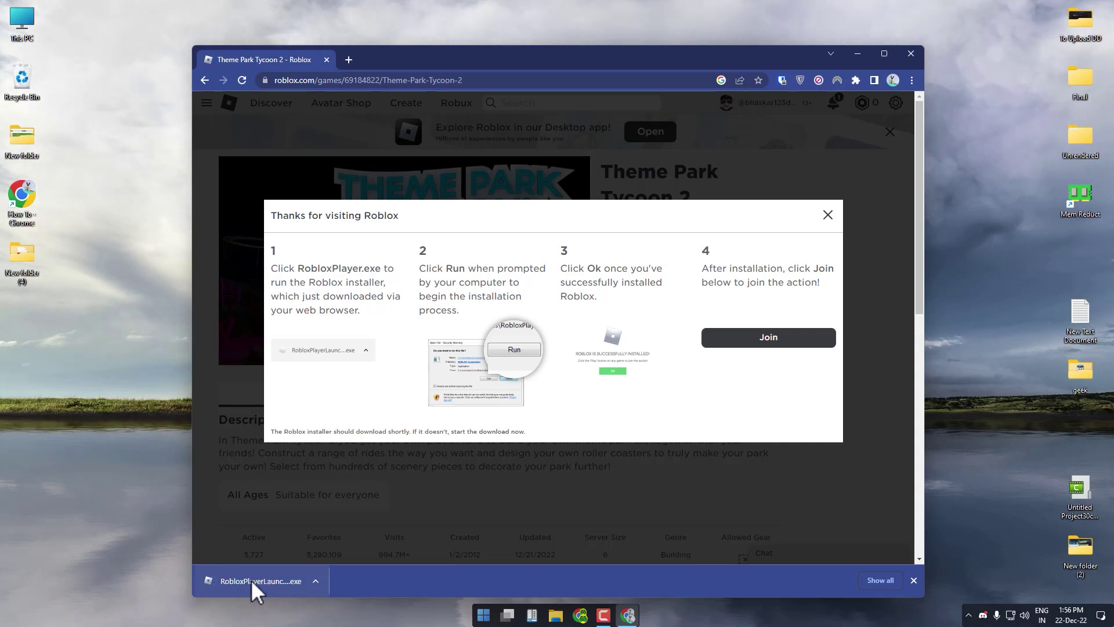
# - Run RobloxPlayerLauncher.exe from Chrome's download bar to install Roblox
pyautogui.click(251, 579)
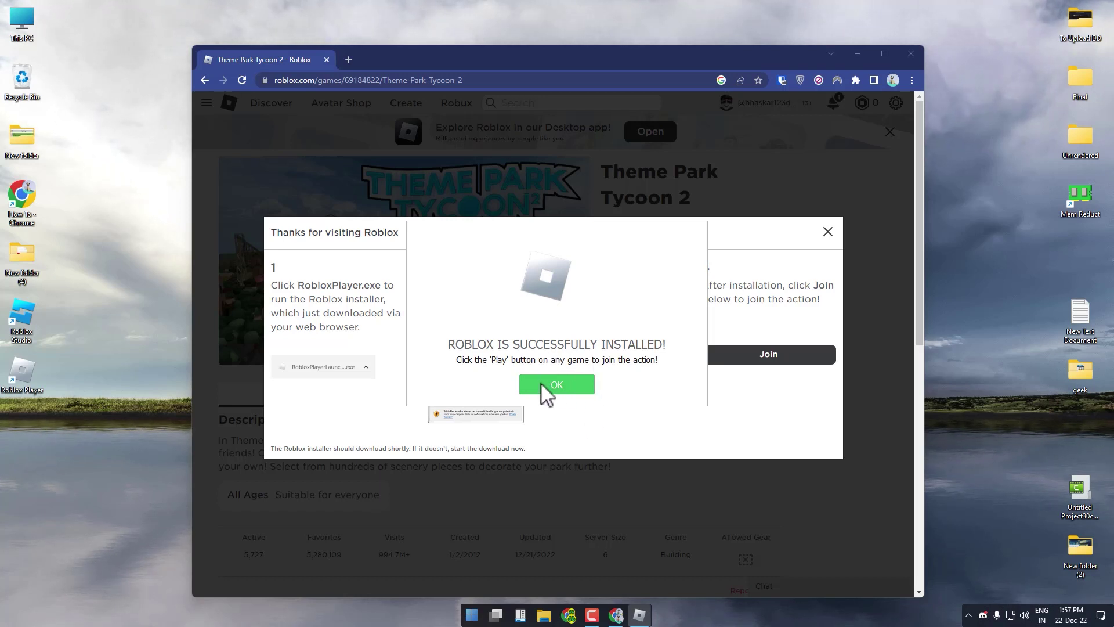
# - Dismiss the install messages and launch Theme Park Tycoon 2 in the Roblox player
pyautogui.click(548, 391)
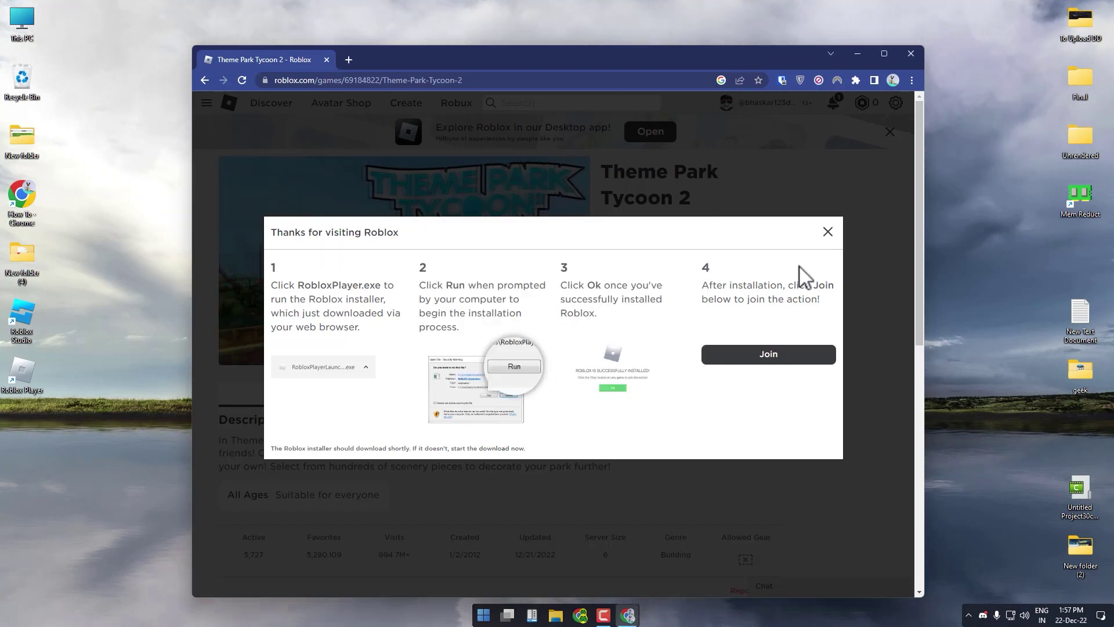
pyautogui.click(828, 232)
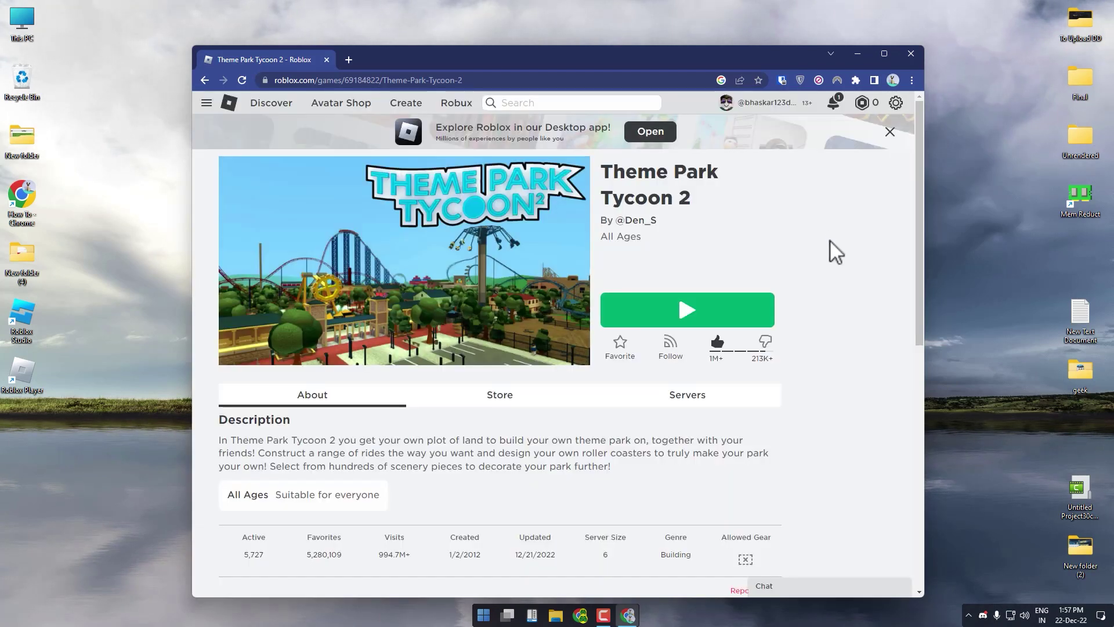
pyautogui.click(685, 310)
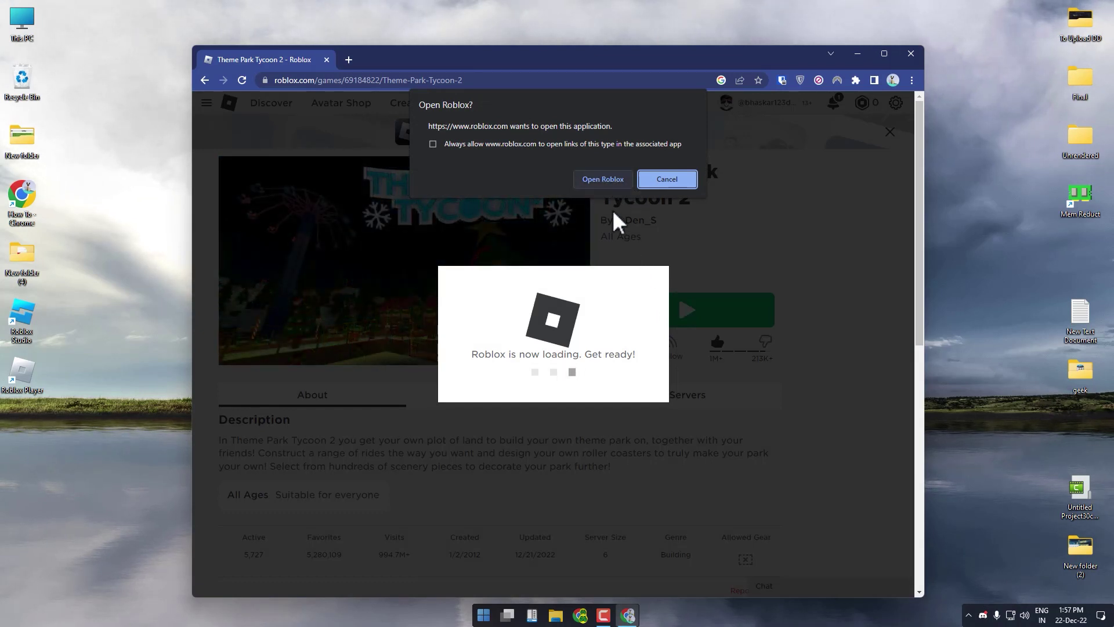
pyautogui.click(601, 180)
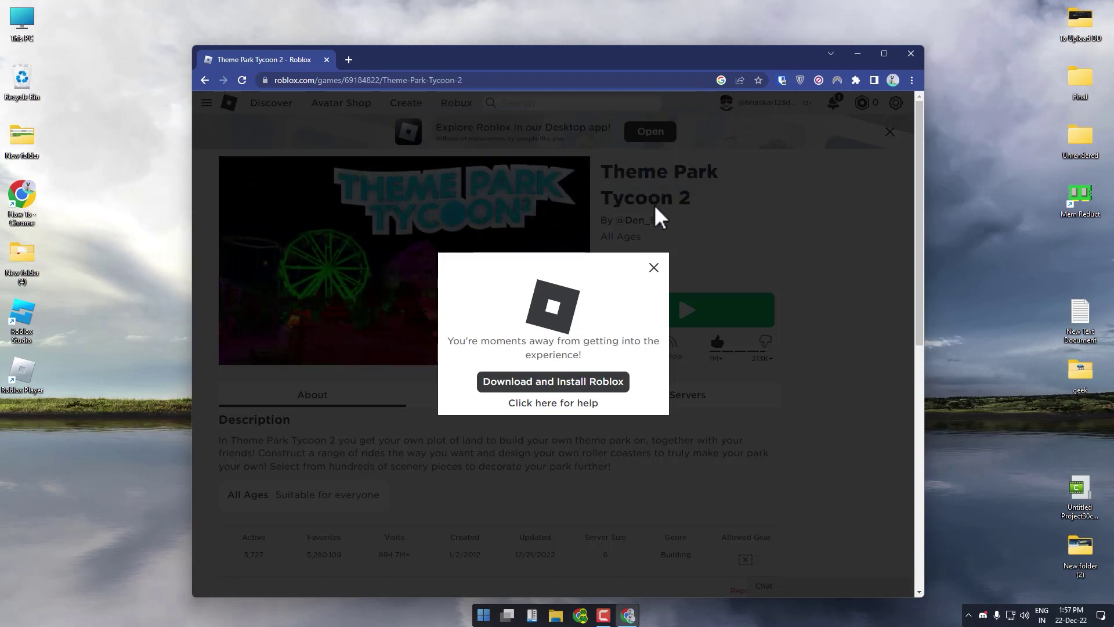